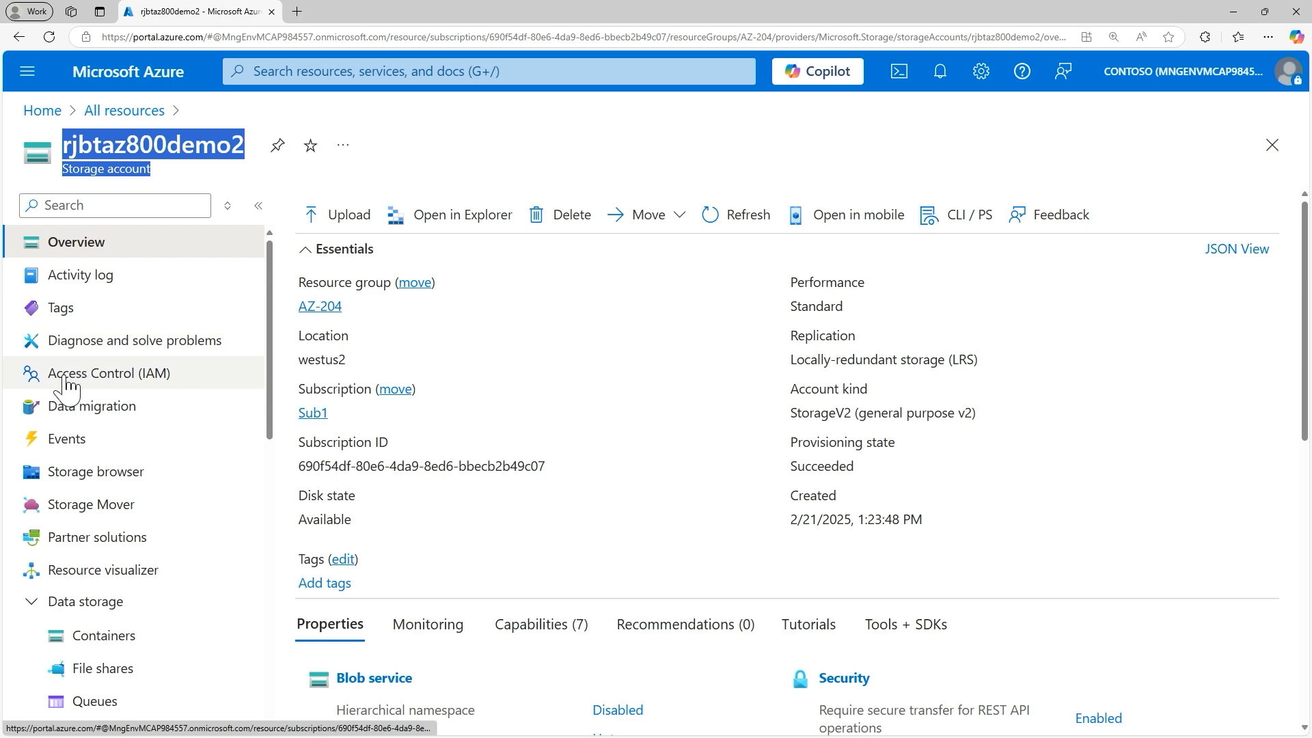
# Step: Review the role assignments granted on the rjbtaz800demo2 storage account under Access Control (IAM)
pyautogui.click(89, 382)
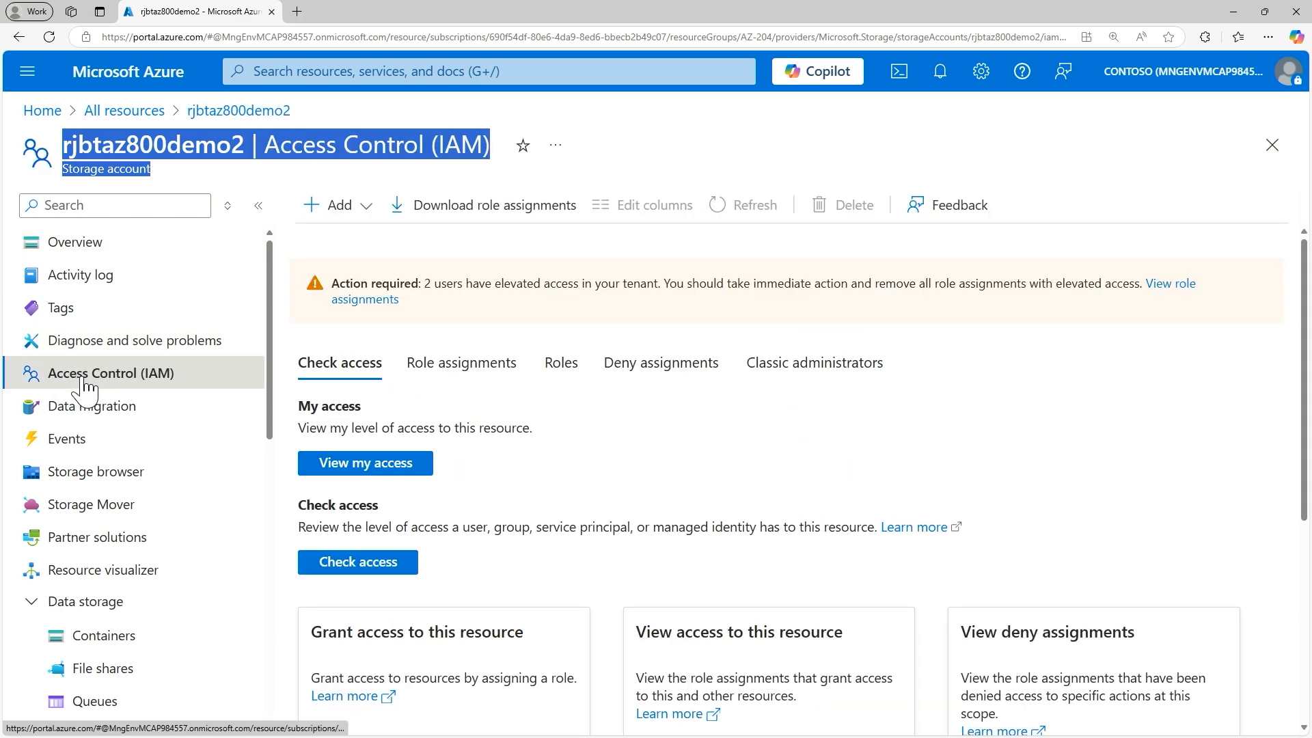
pyautogui.click(449, 369)
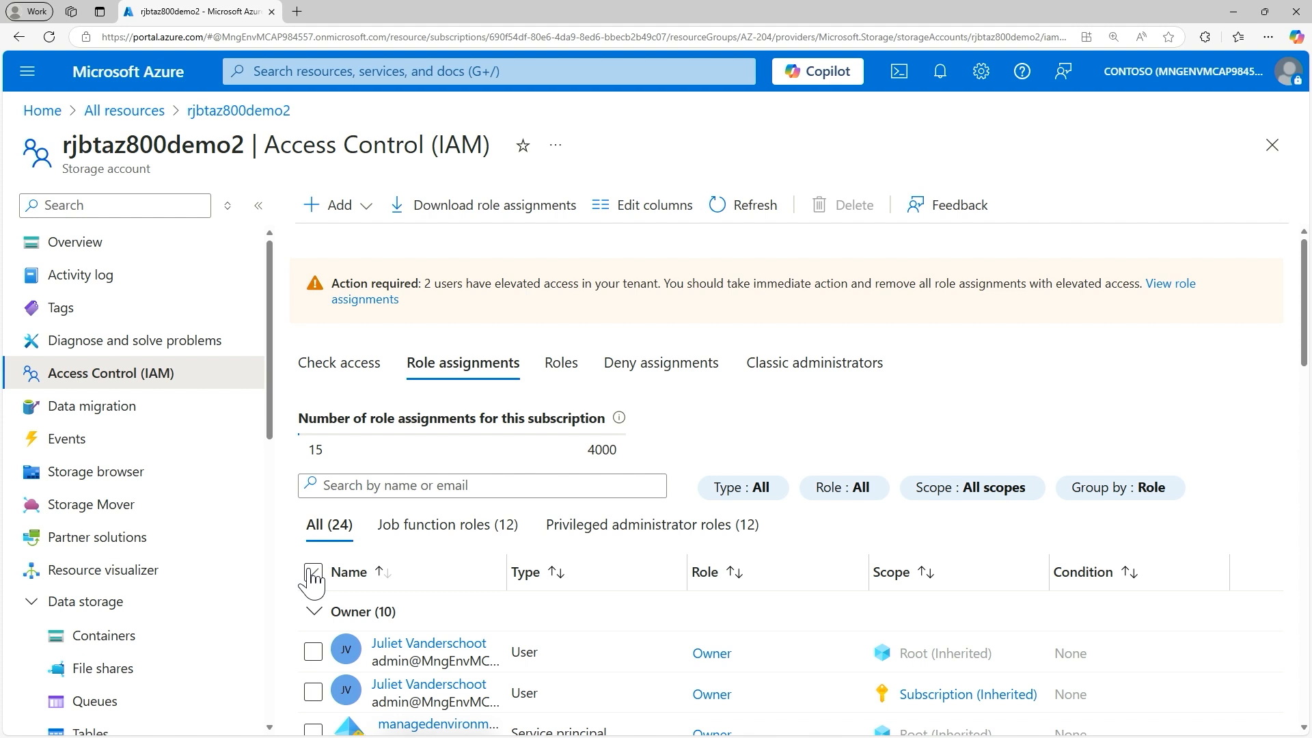
pyautogui.scroll(-2, 355, 530)
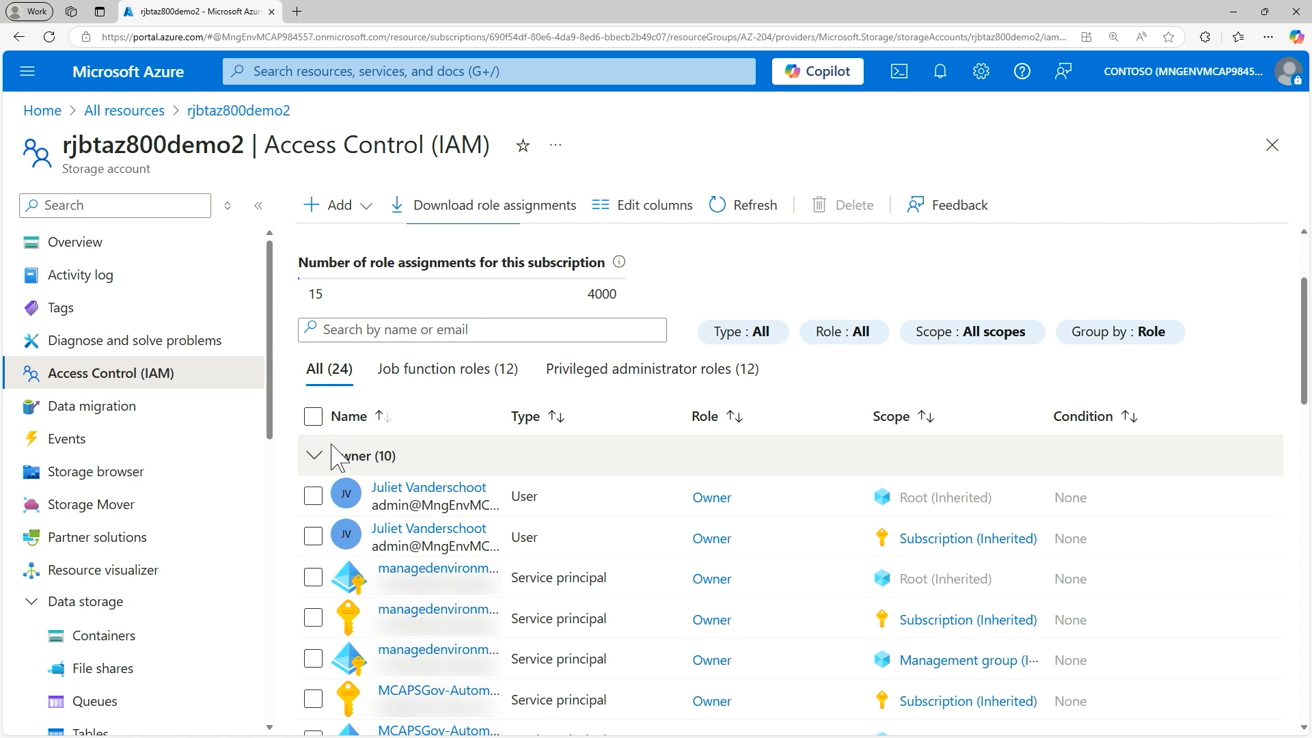
pyautogui.scroll(-5, 335, 457)
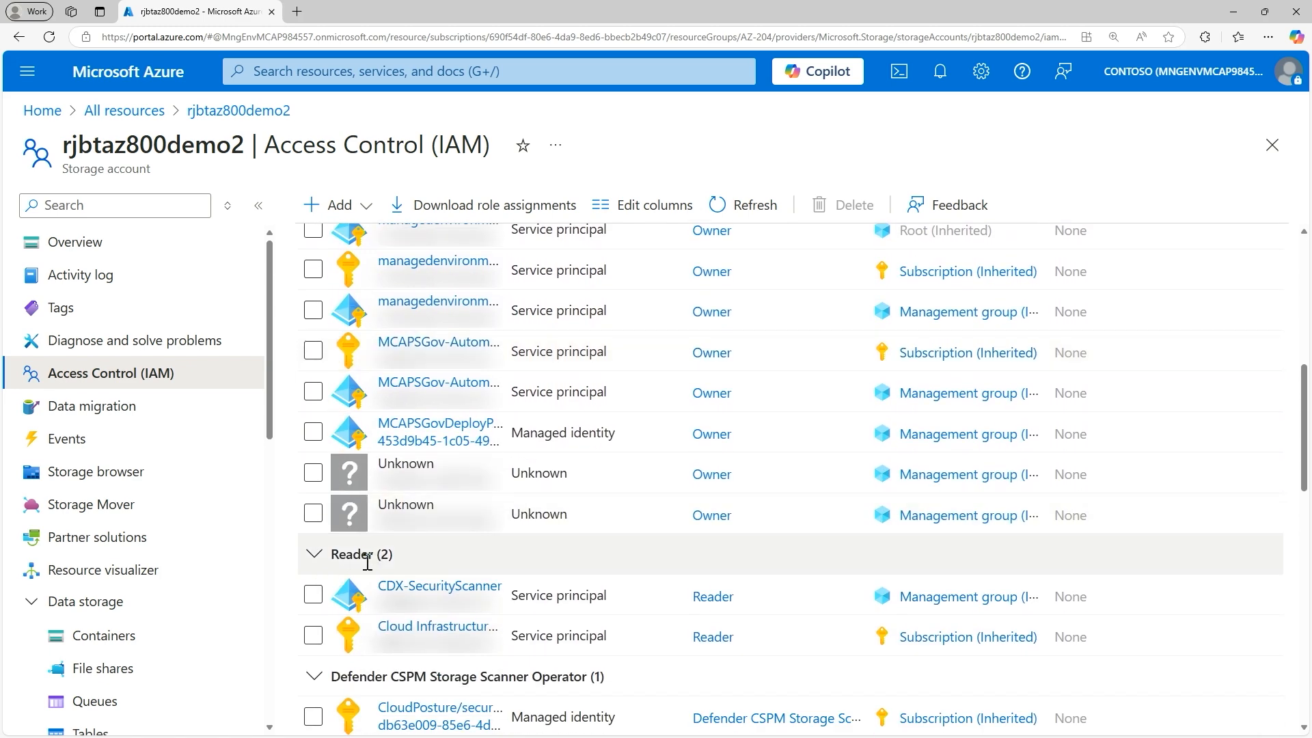
pyautogui.scroll(-10, 367, 562)
pyautogui.scroll(-4, 369, 462)
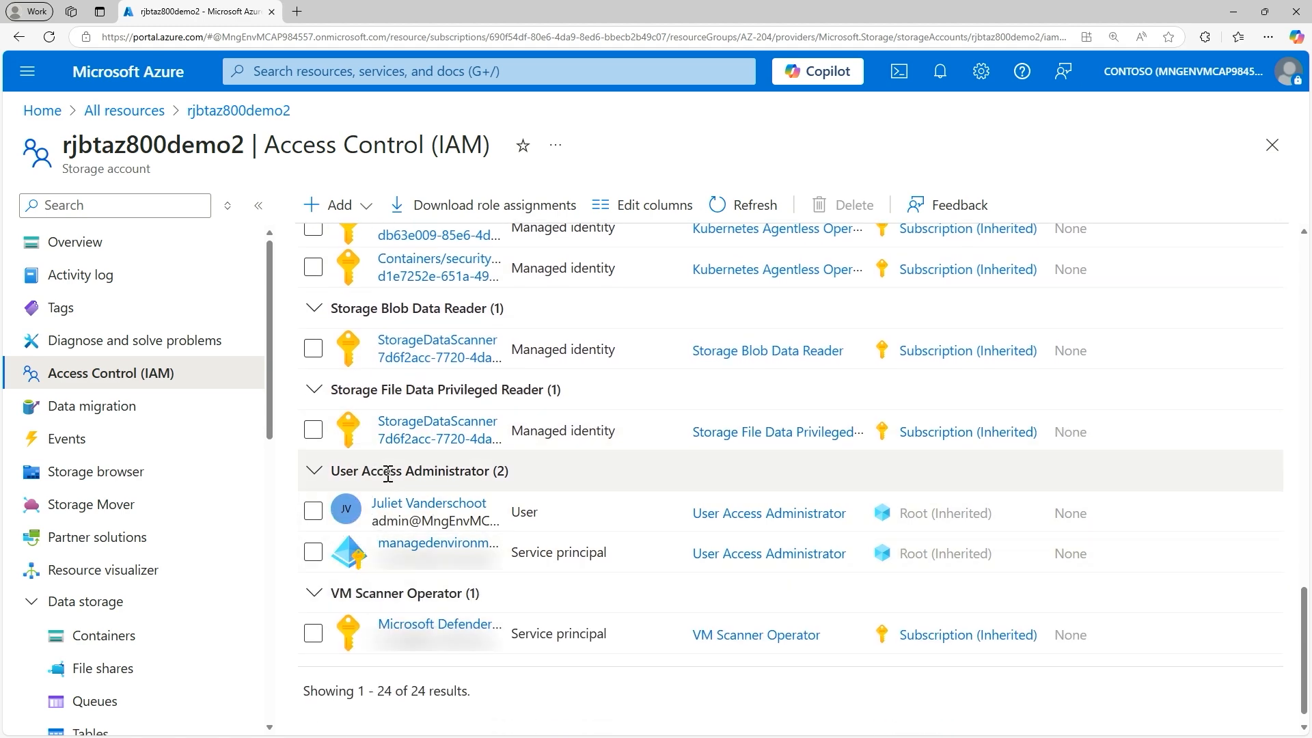
pyautogui.scroll(15, 388, 473)
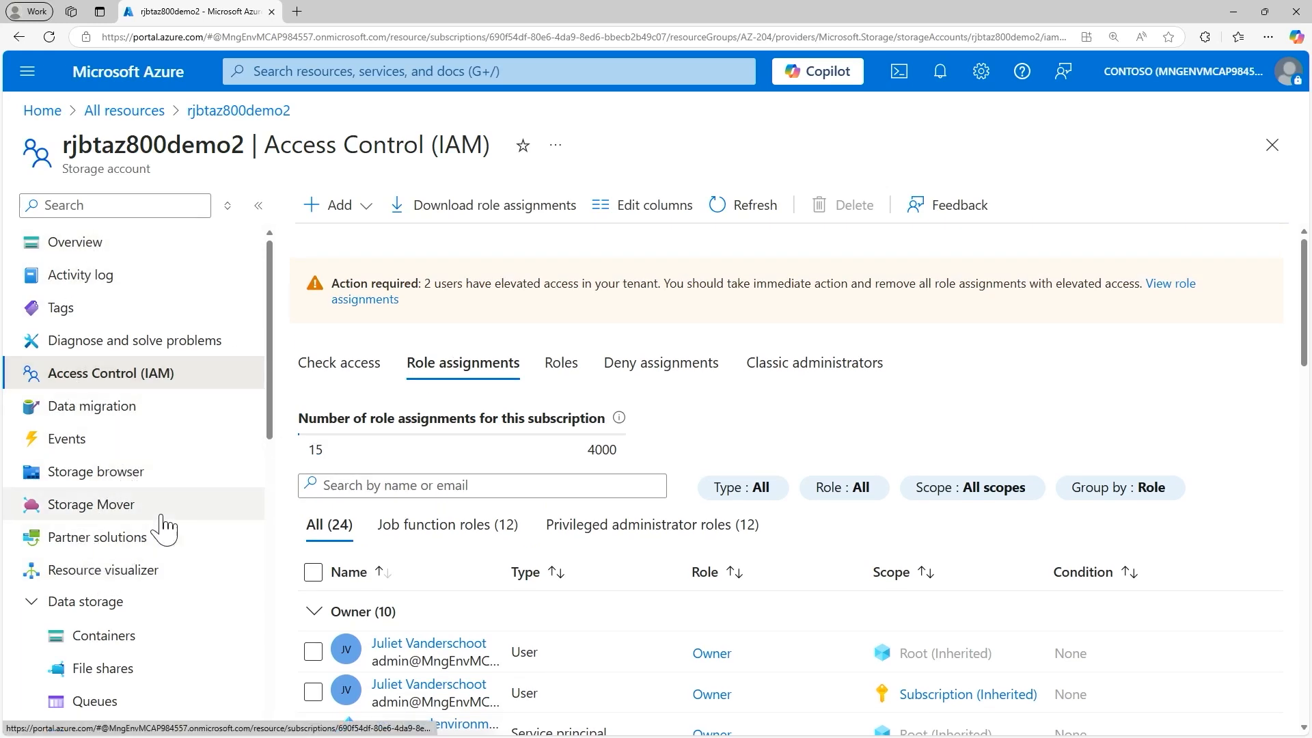
# Step: Collapse the Data storage group and examine the storage account's access keys, key1 and key2, keeping their values hidden
pyautogui.scroll(-3, 164, 525)
pyautogui.scroll(-2, 174, 519)
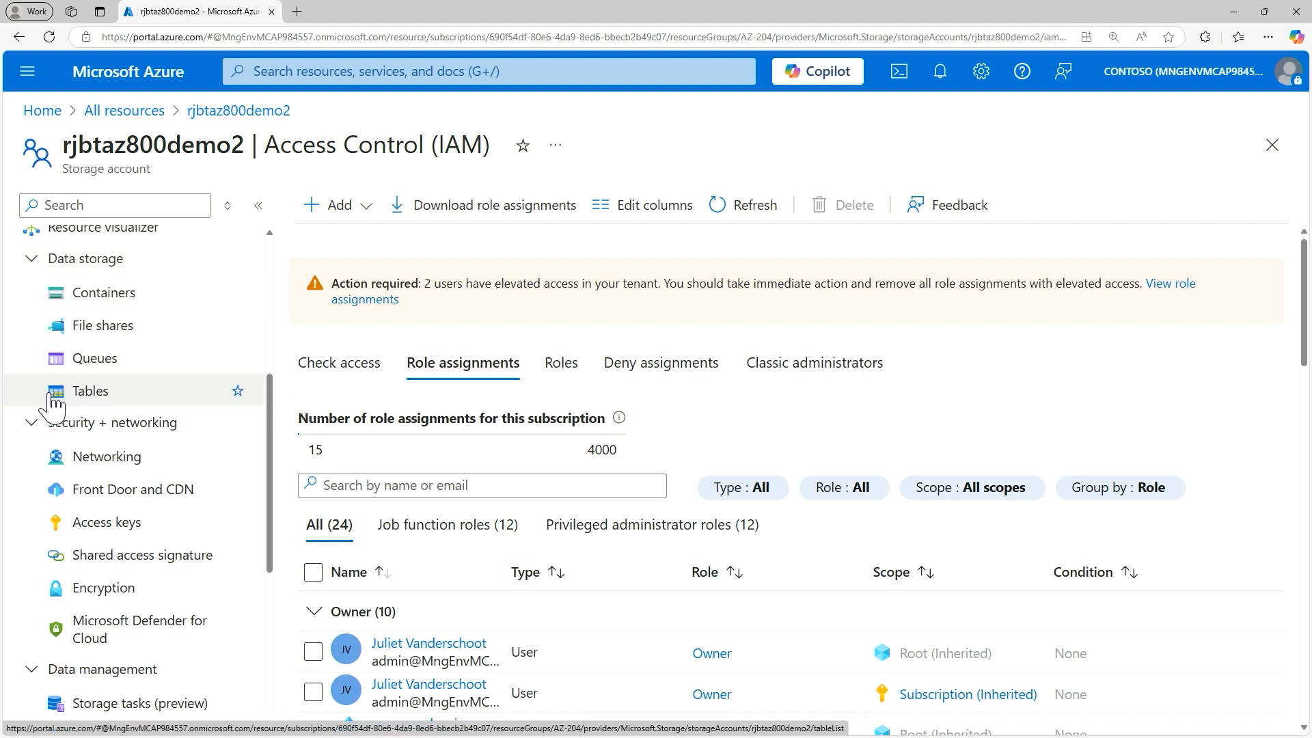
pyautogui.click(30, 263)
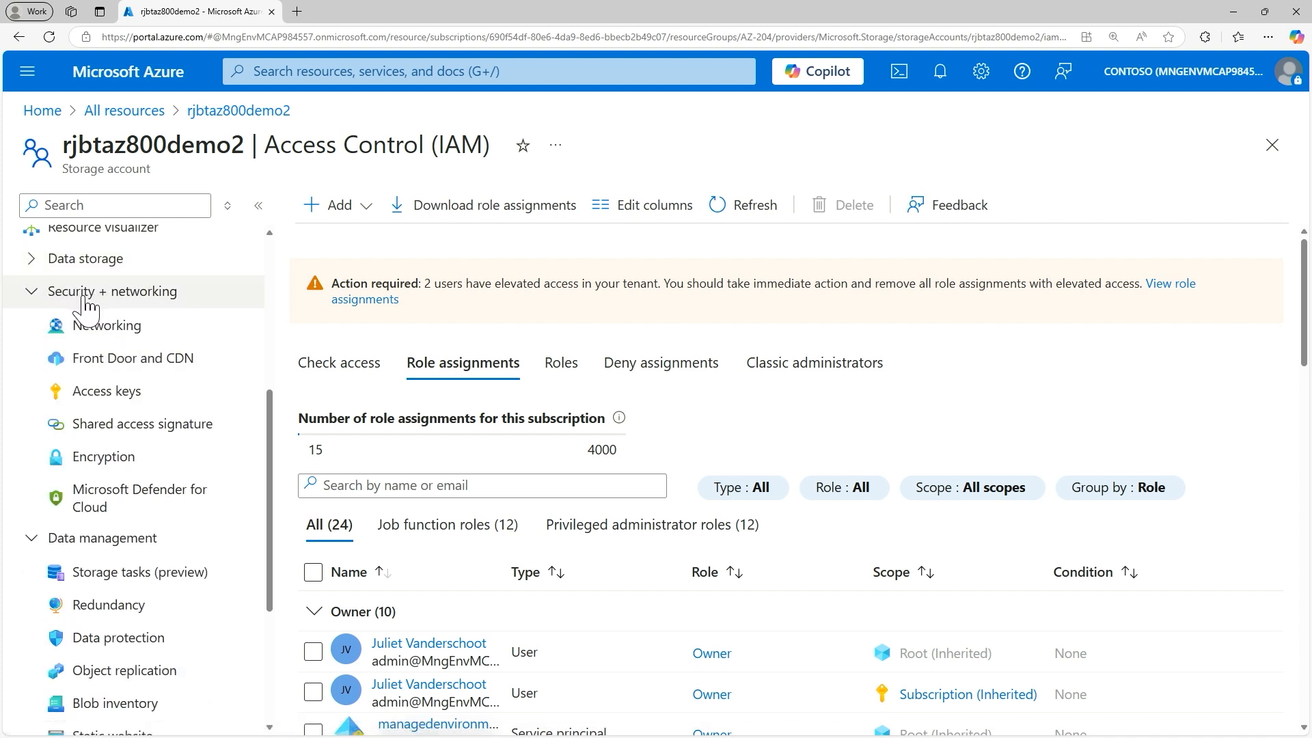
pyautogui.click(101, 395)
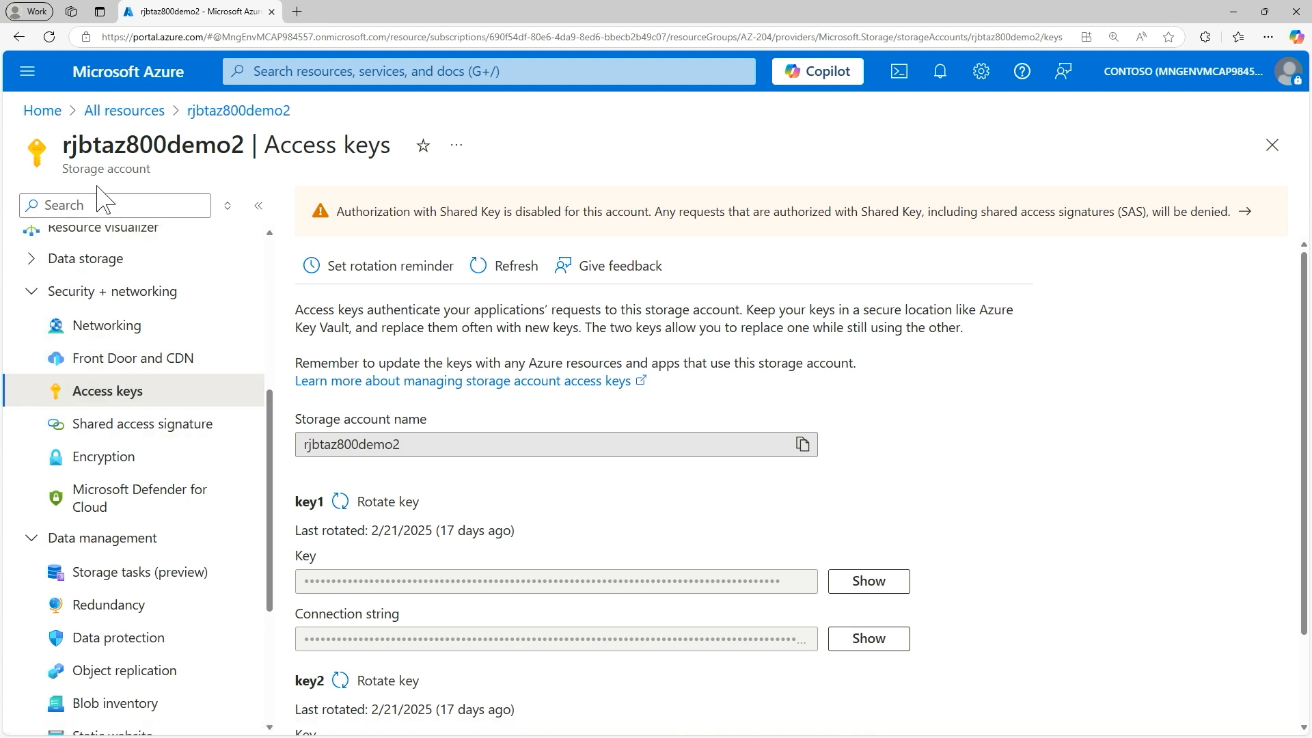
pyautogui.scroll(-2, 328, 512)
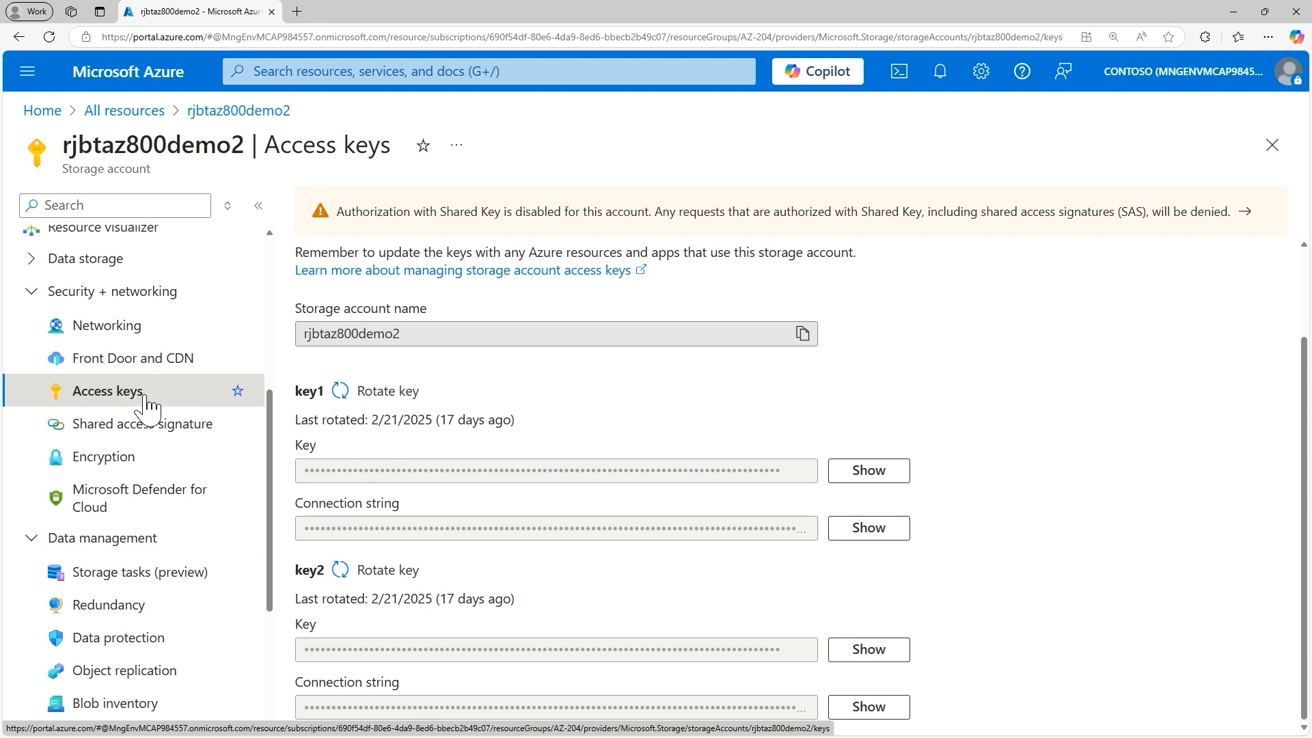
# Step: Switch the storage account's encryption type to customer-managed keys and review the key selection and identity options without saving
pyautogui.click(86, 465)
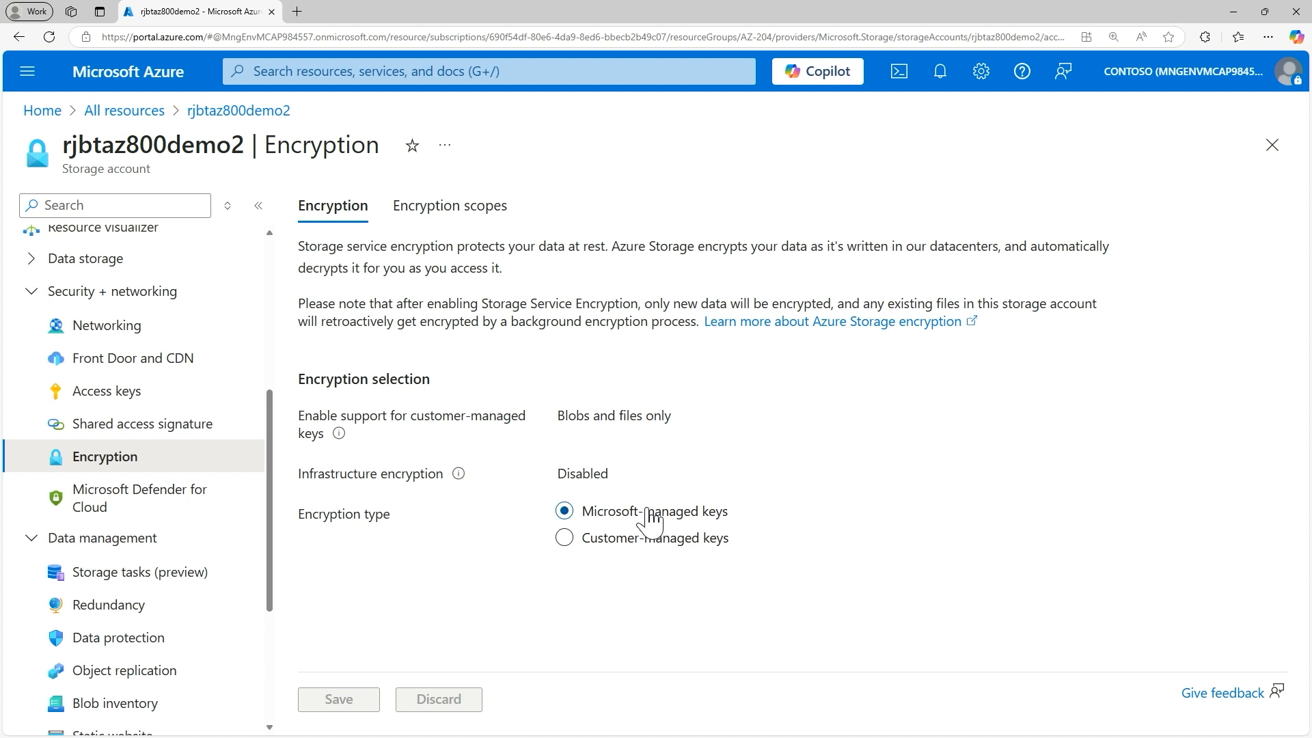
pyautogui.click(564, 538)
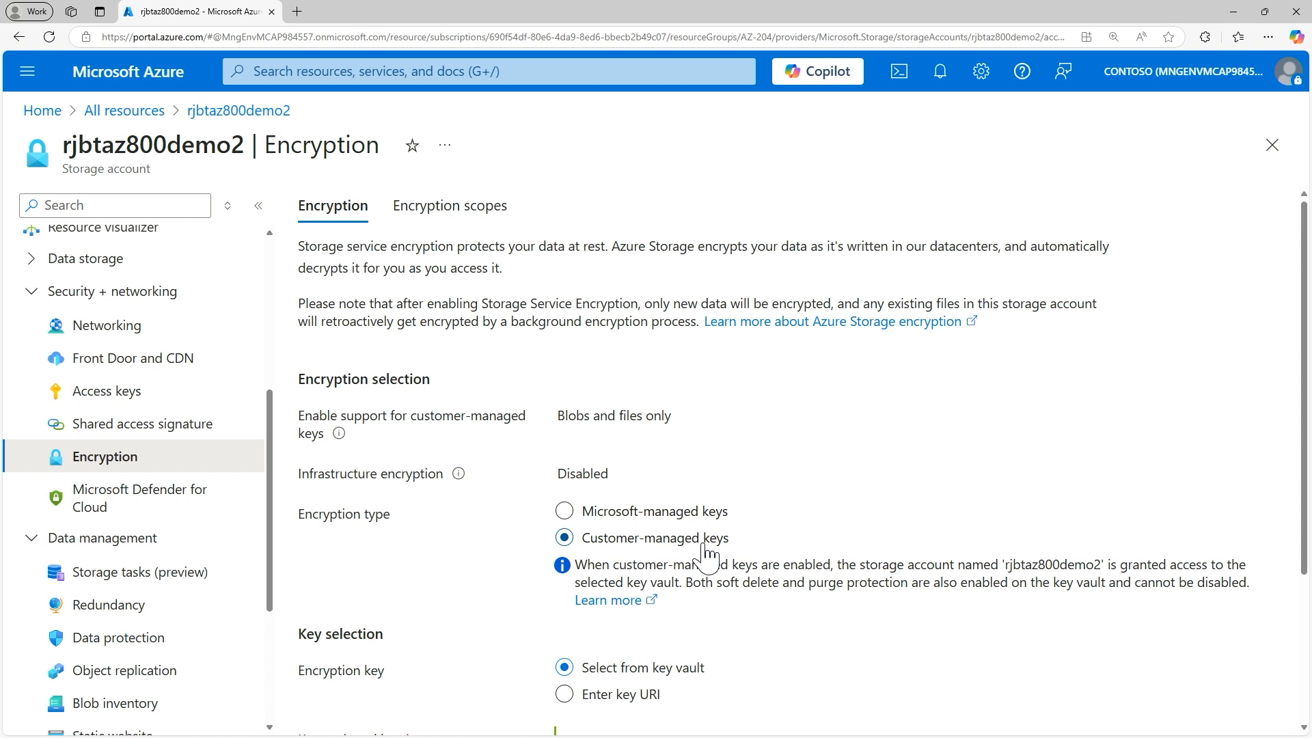
pyautogui.scroll(-2, 704, 552)
pyautogui.scroll(-1, 628, 506)
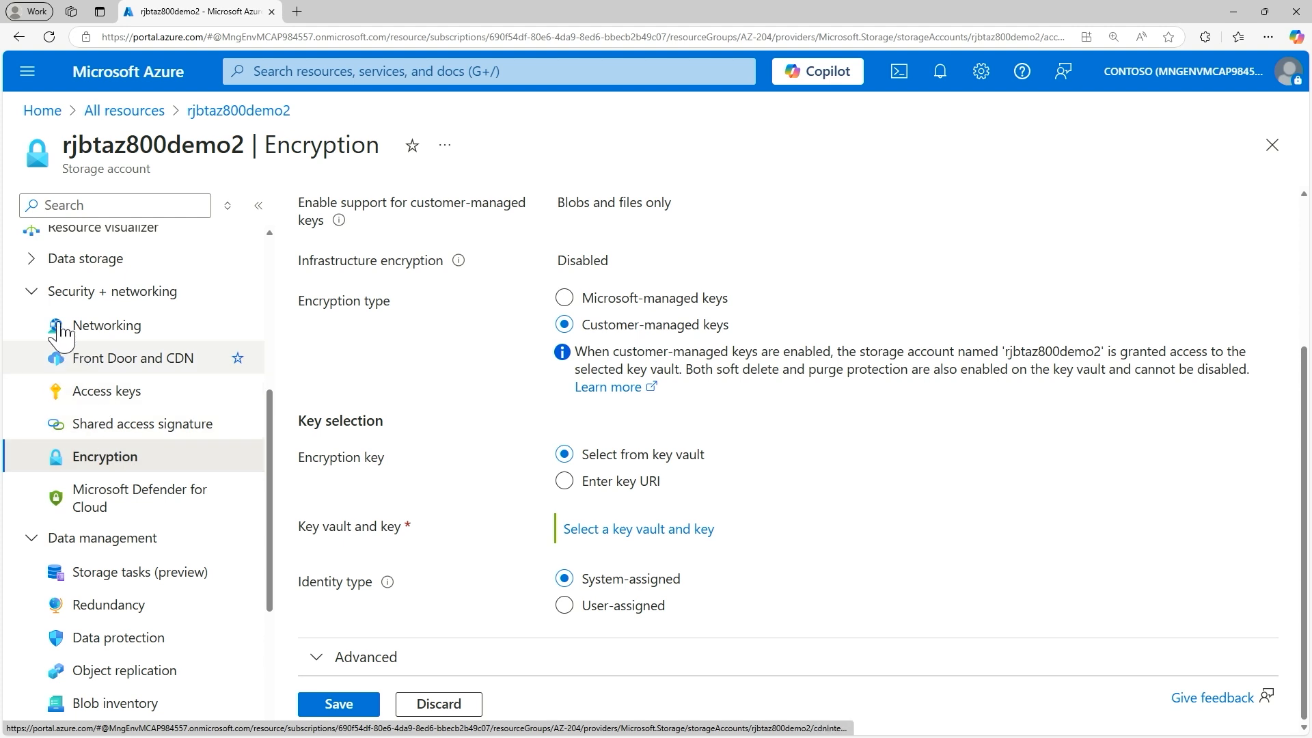
# Step: Collapse the Security + networking group and open the storage account's Configuration settings, discarding the unsaved encryption edits
pyautogui.click(31, 291)
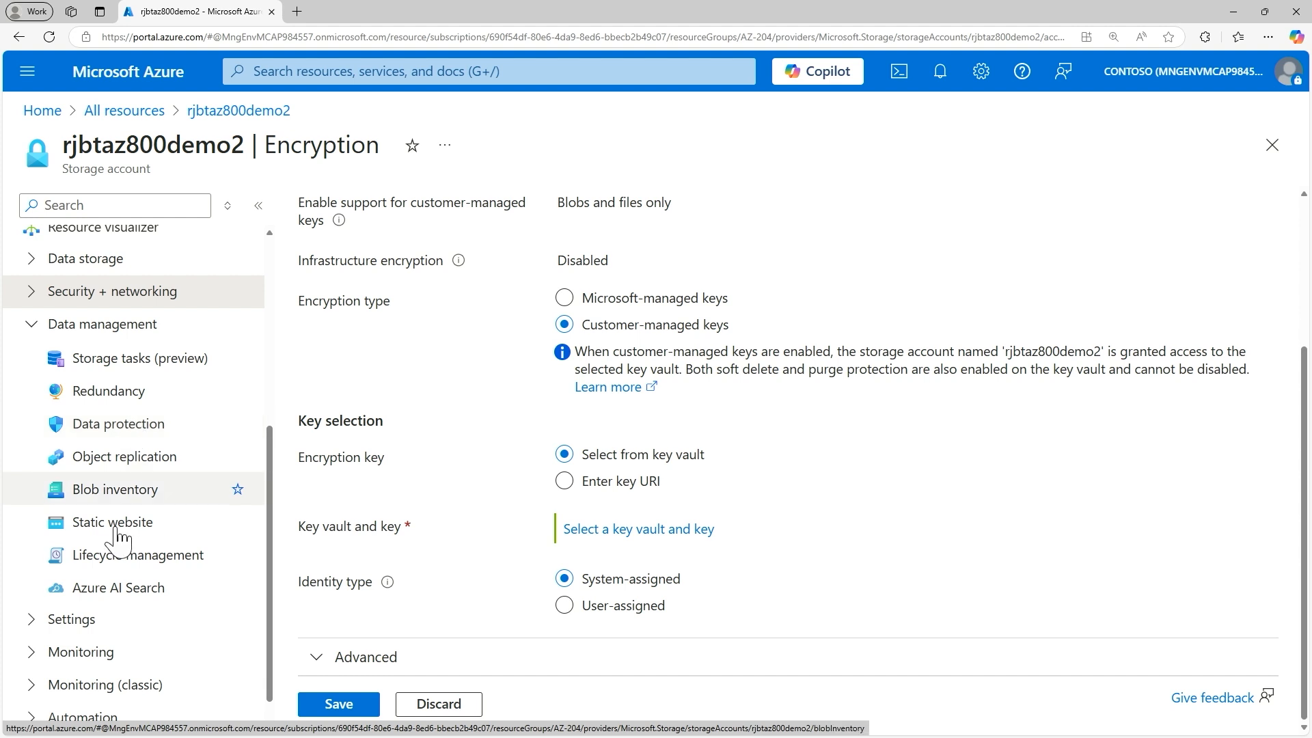
pyautogui.scroll(1, 147, 578)
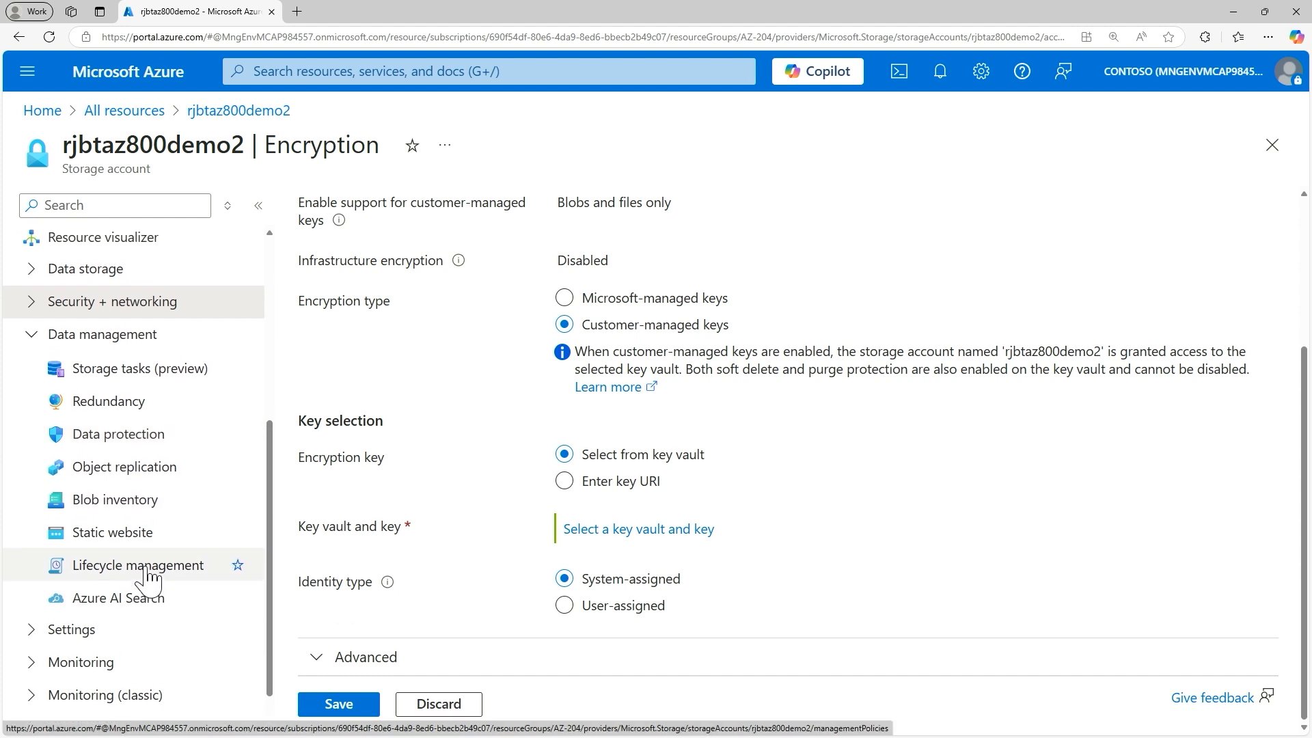
pyautogui.scroll(3, 147, 577)
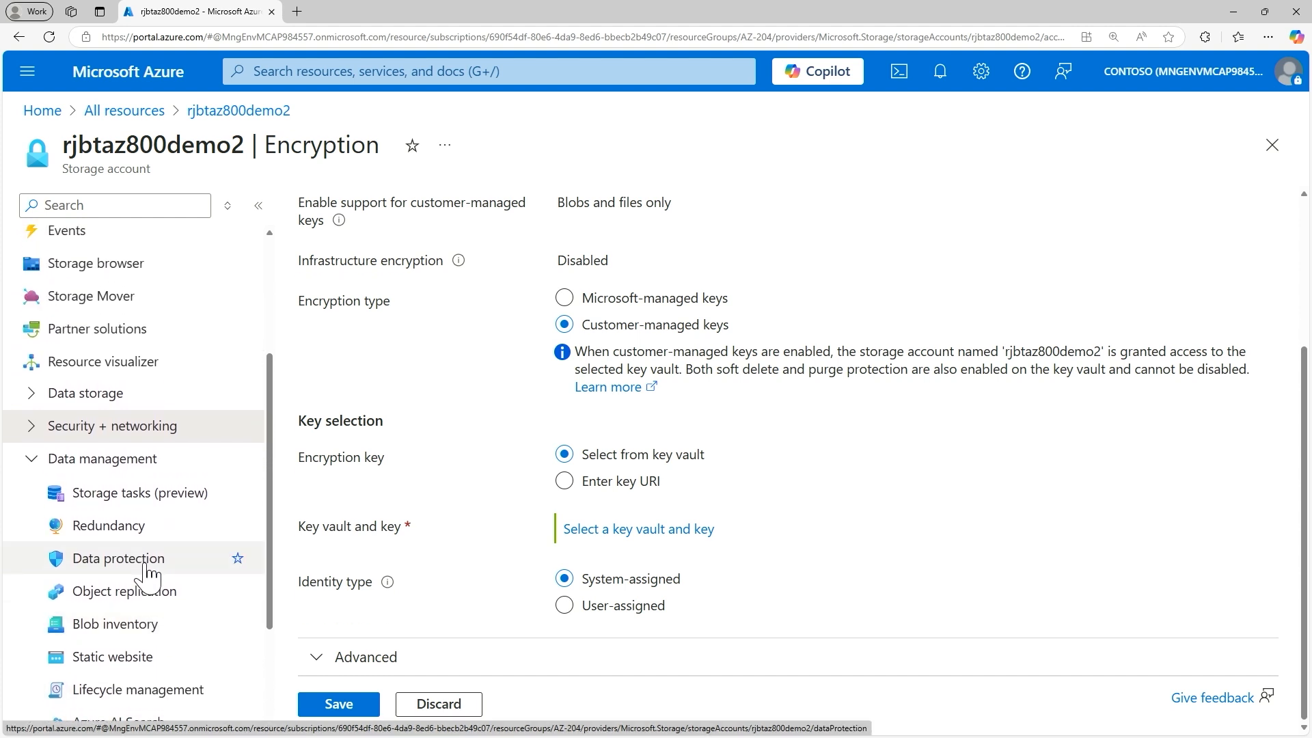
pyautogui.scroll(-5, 146, 577)
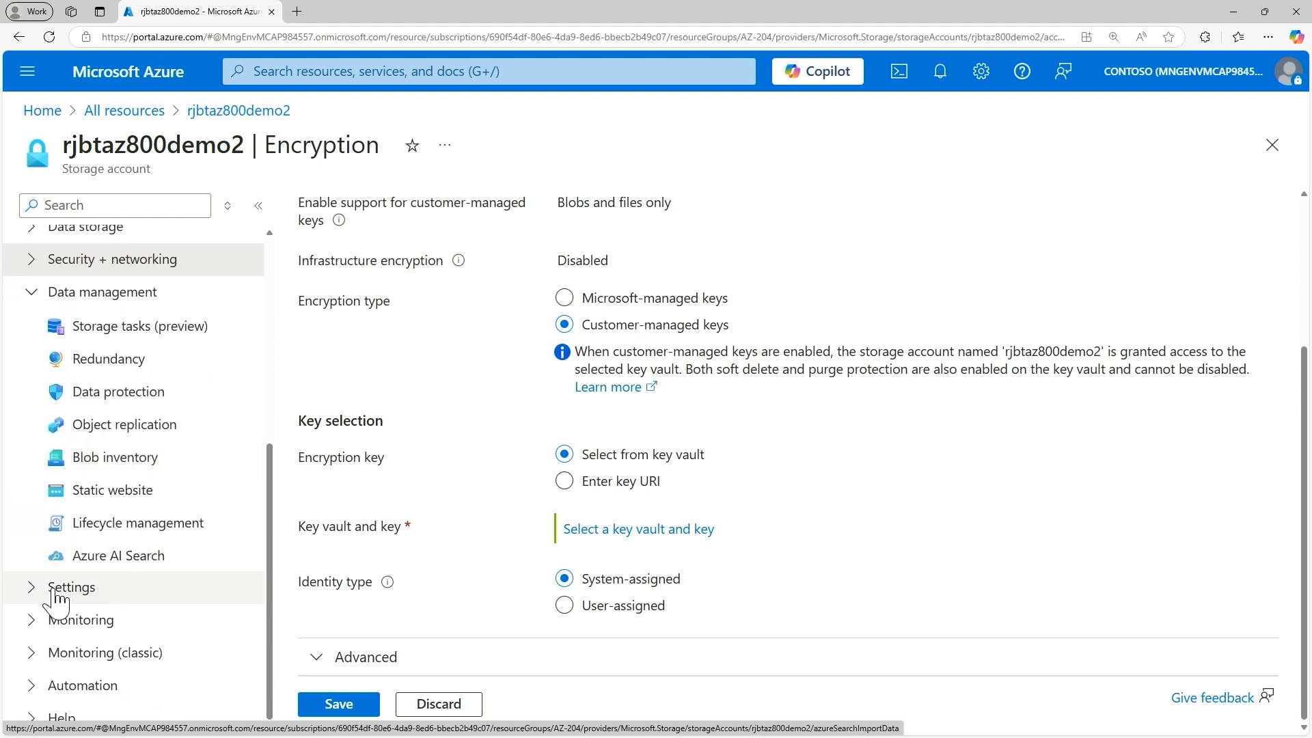
pyautogui.click(54, 589)
pyautogui.scroll(-5, 93, 547)
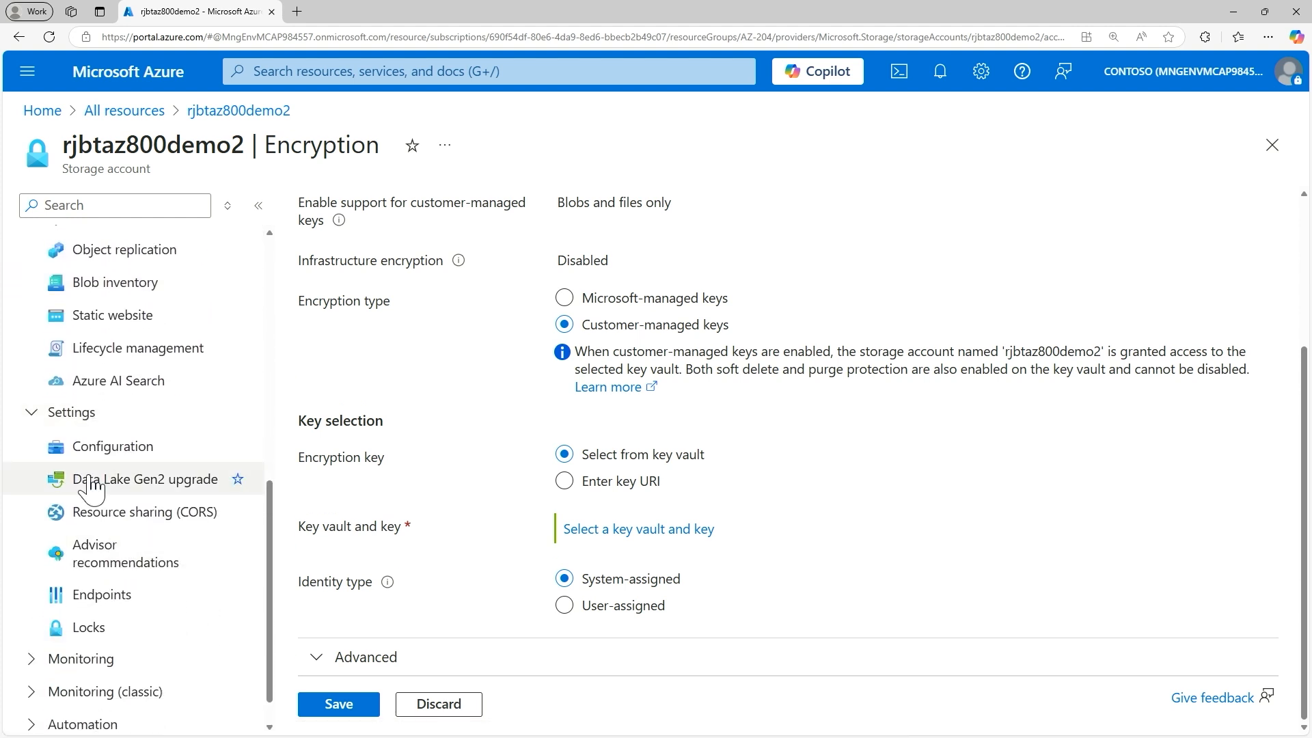
pyautogui.click(107, 457)
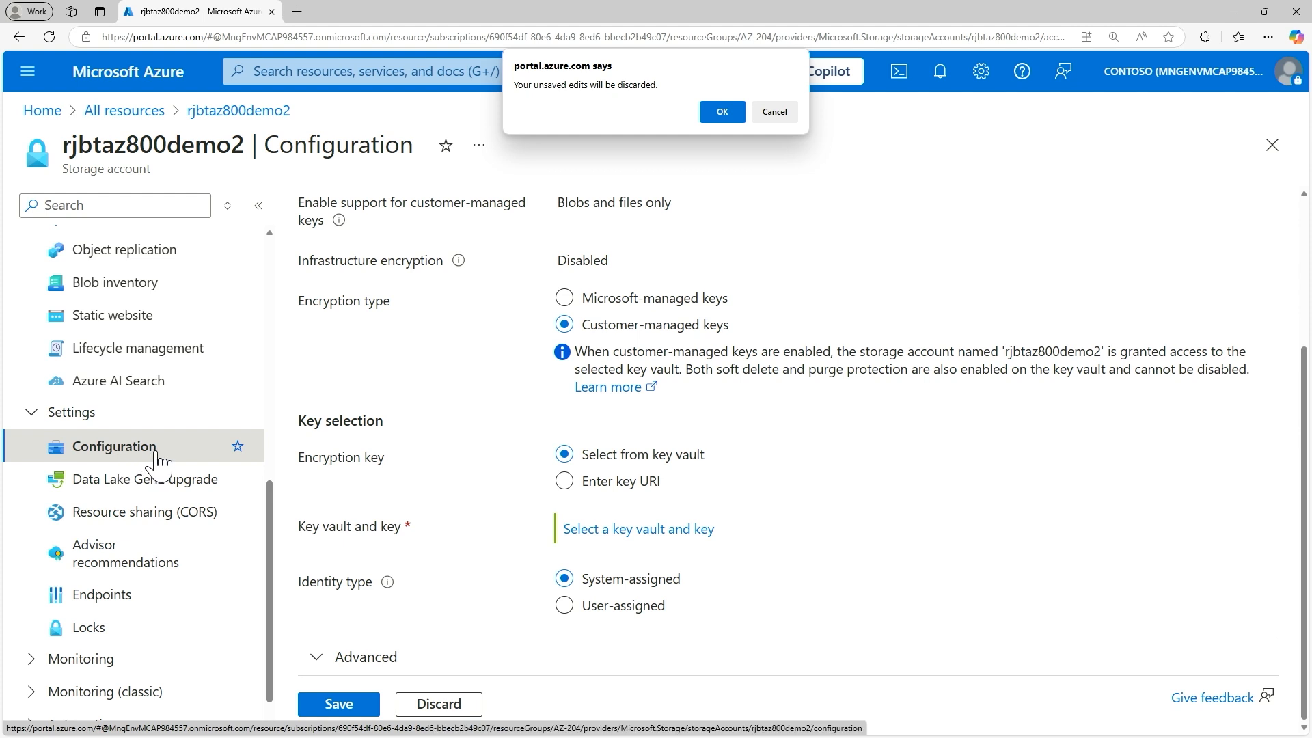
pyautogui.click(722, 113)
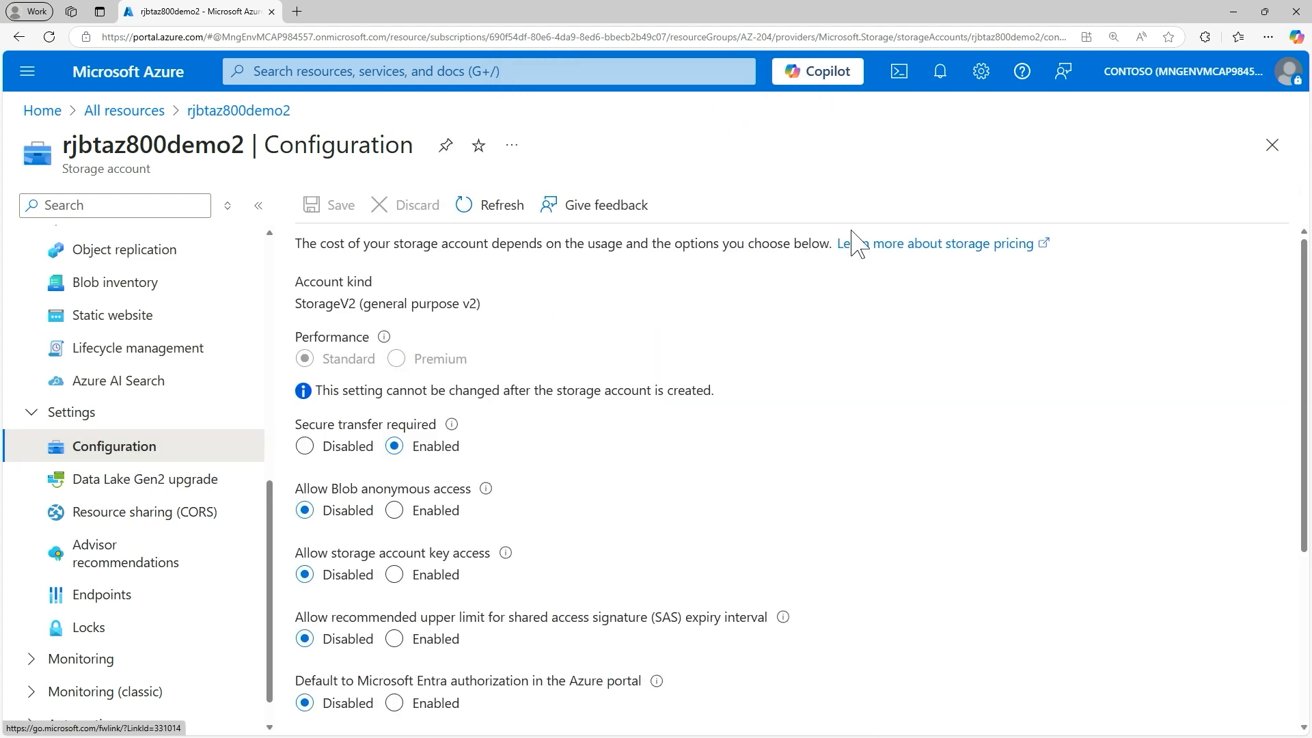
# Step: Examine the configuration options for secure transfer, anonymous and key access, SAS expiry, Entra authorization, TLS version and blob access tier
pyautogui.scroll(-1, 349, 369)
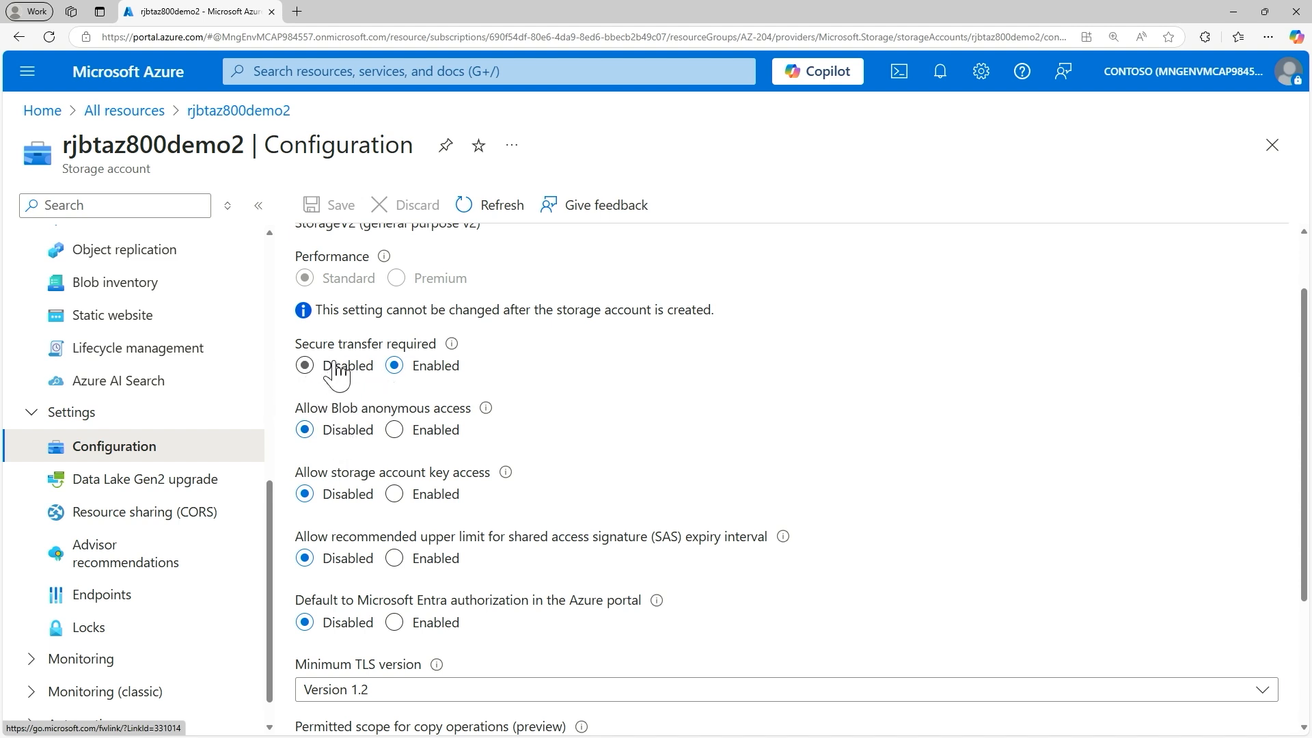
pyautogui.scroll(-1, 521, 455)
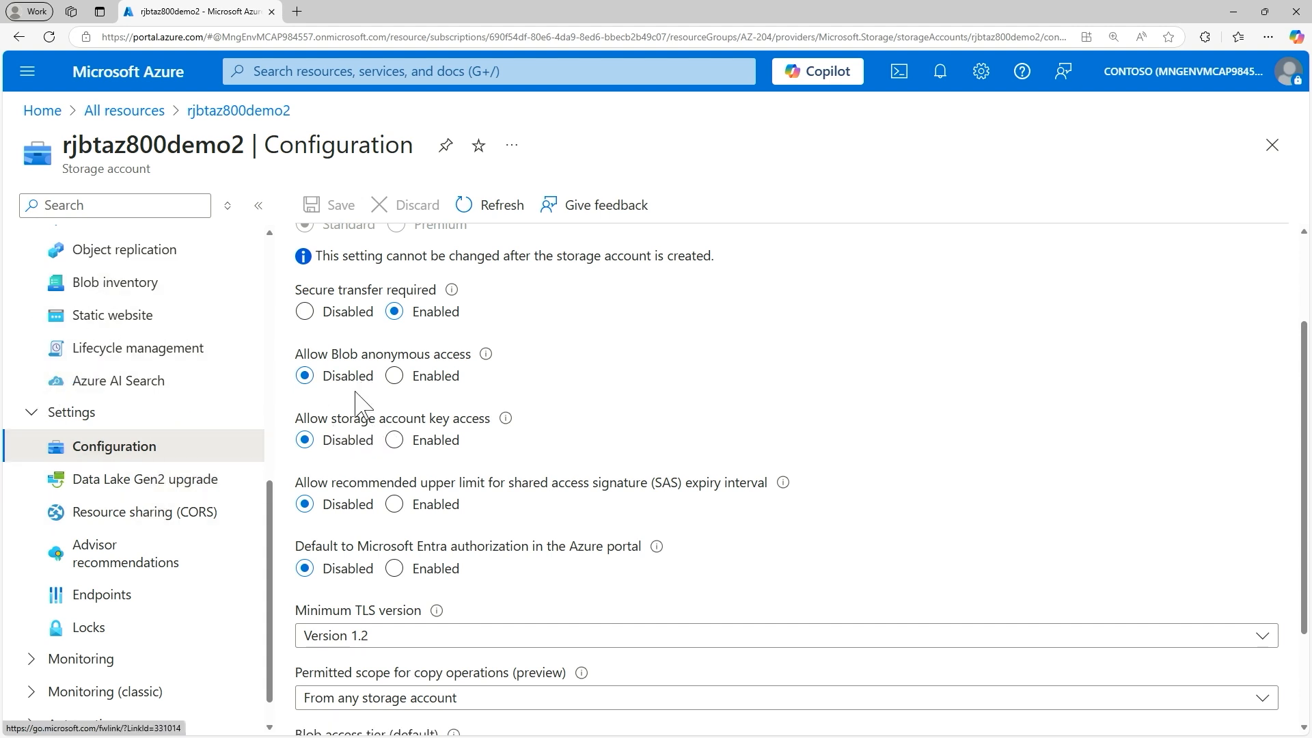
pyautogui.scroll(-2, 369, 410)
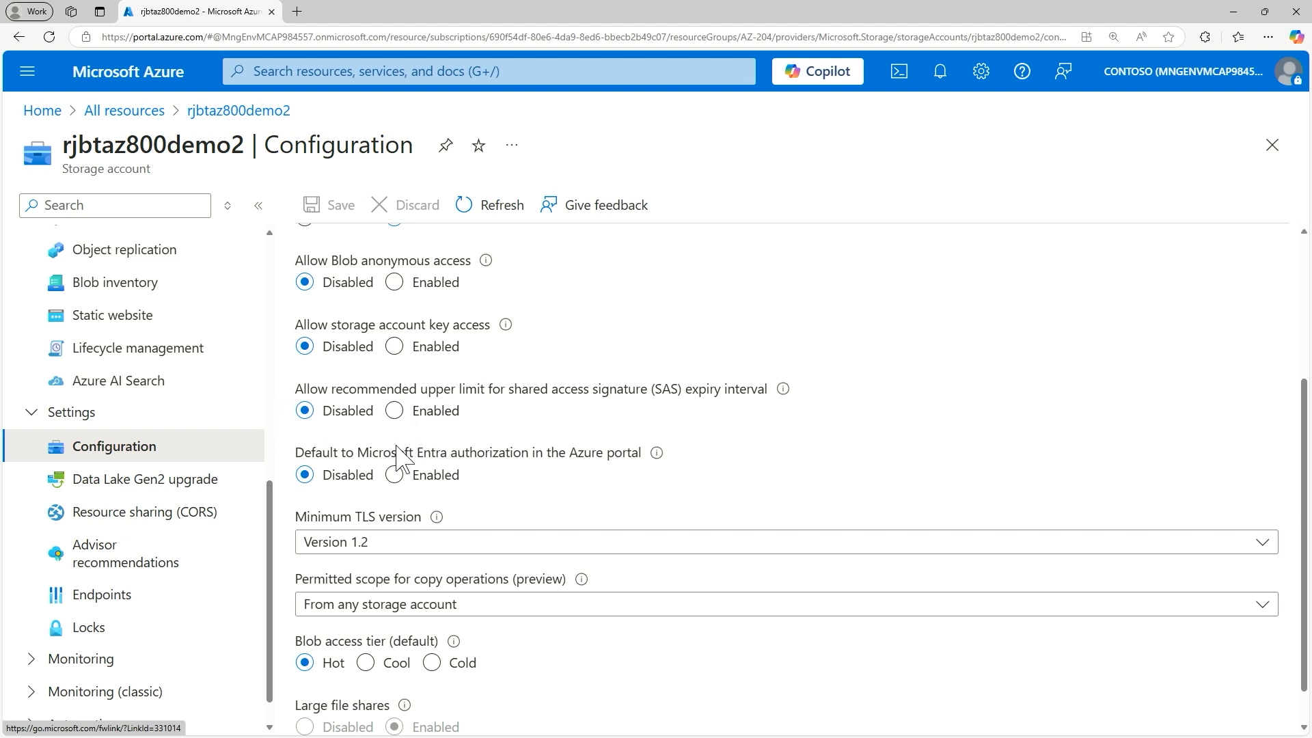
pyautogui.scroll(-1, 401, 459)
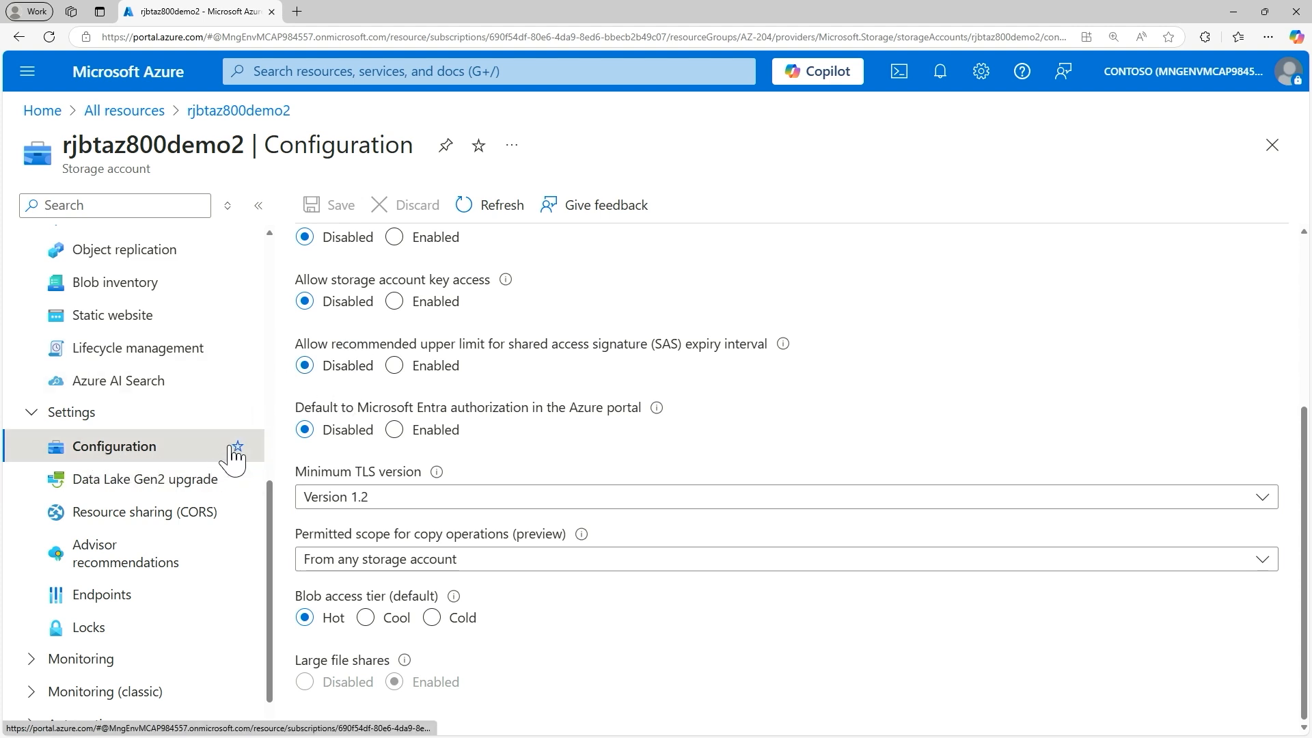
pyautogui.scroll(4, 349, 427)
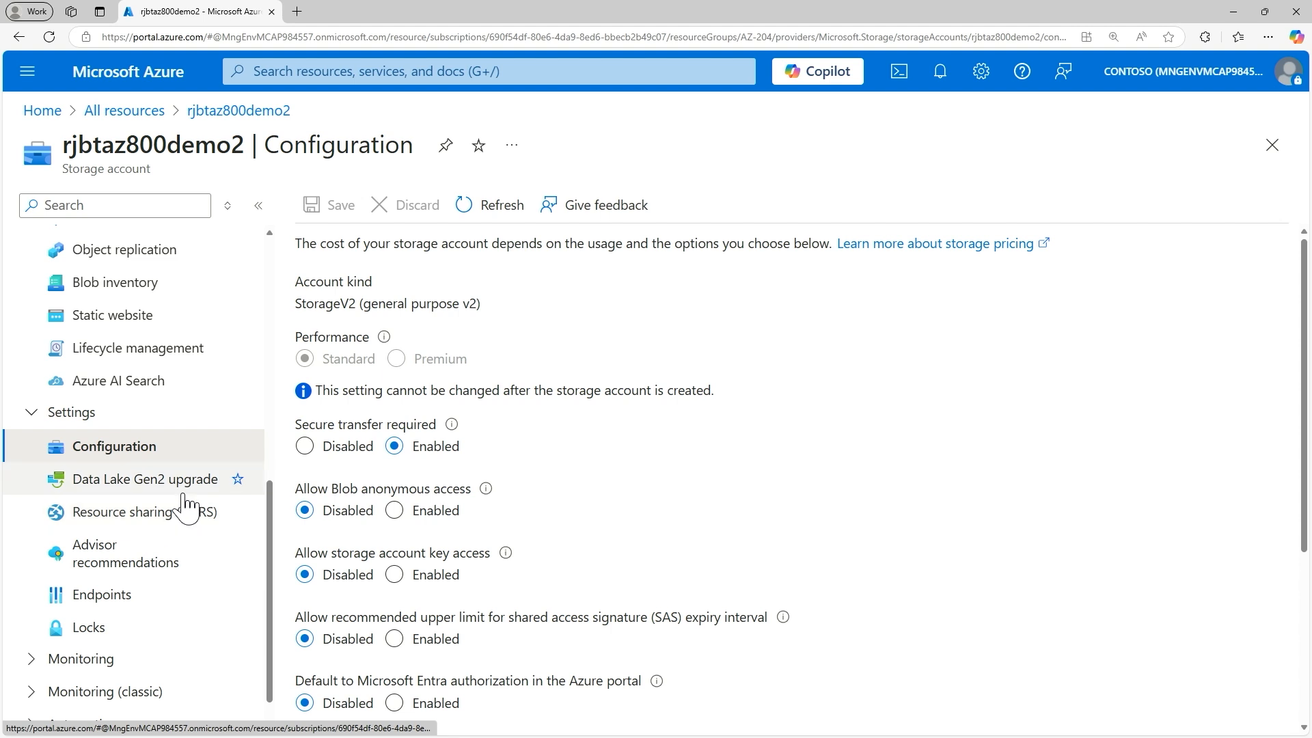
# Step: Open the storage account's Data protection settings and review the recovery, soft delete, tracking and access control options
pyautogui.scroll(2, 170, 492)
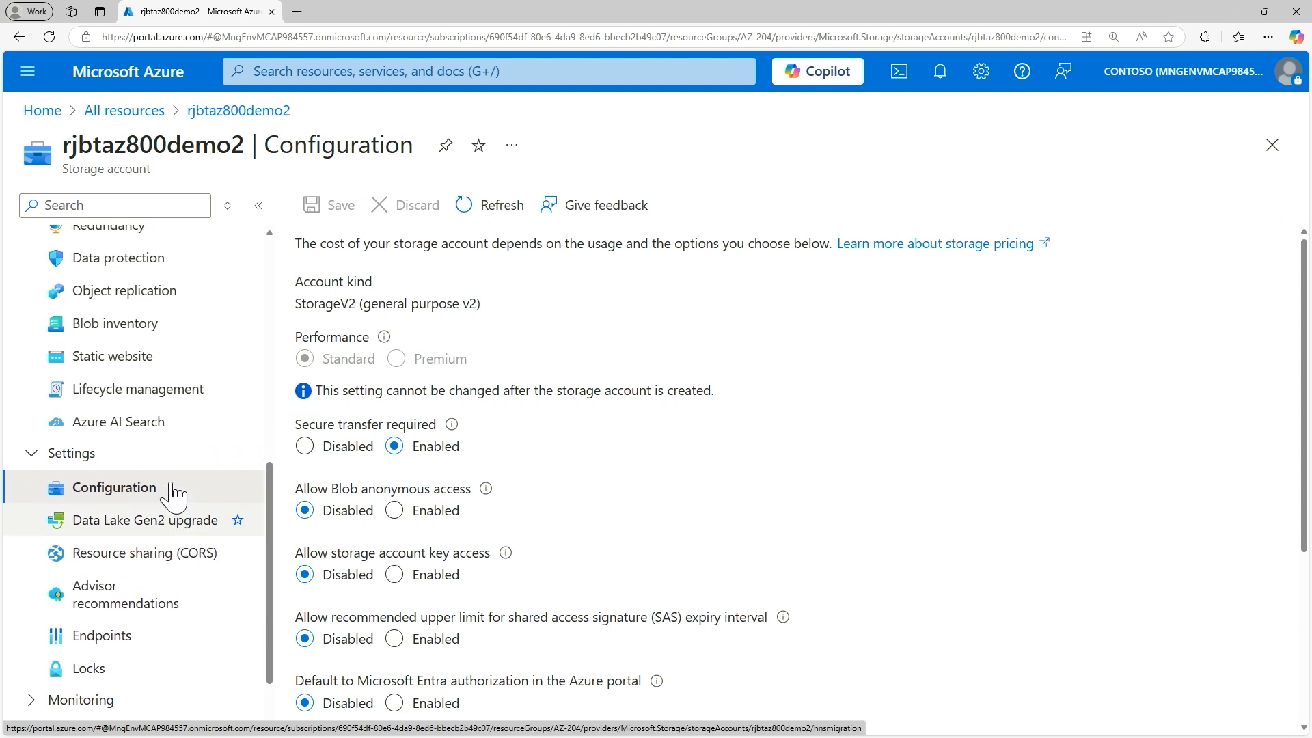
pyautogui.click(122, 570)
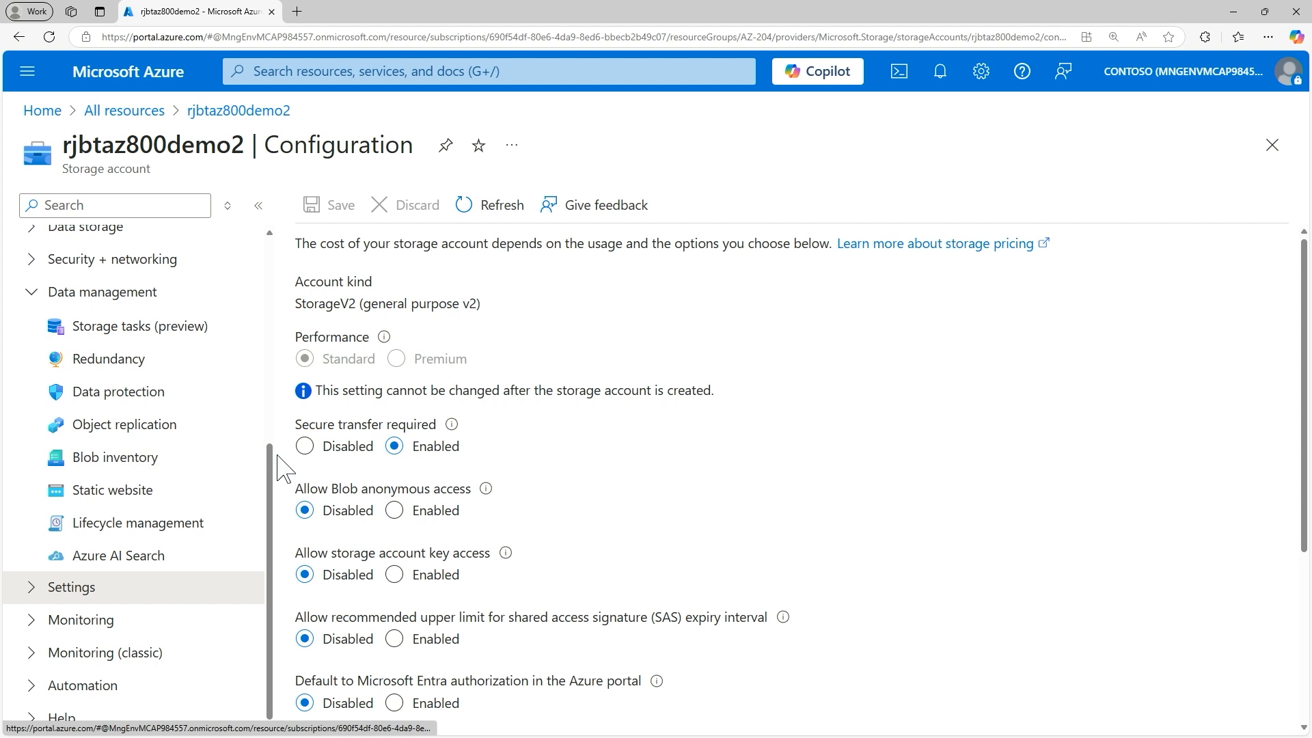
pyautogui.click(82, 399)
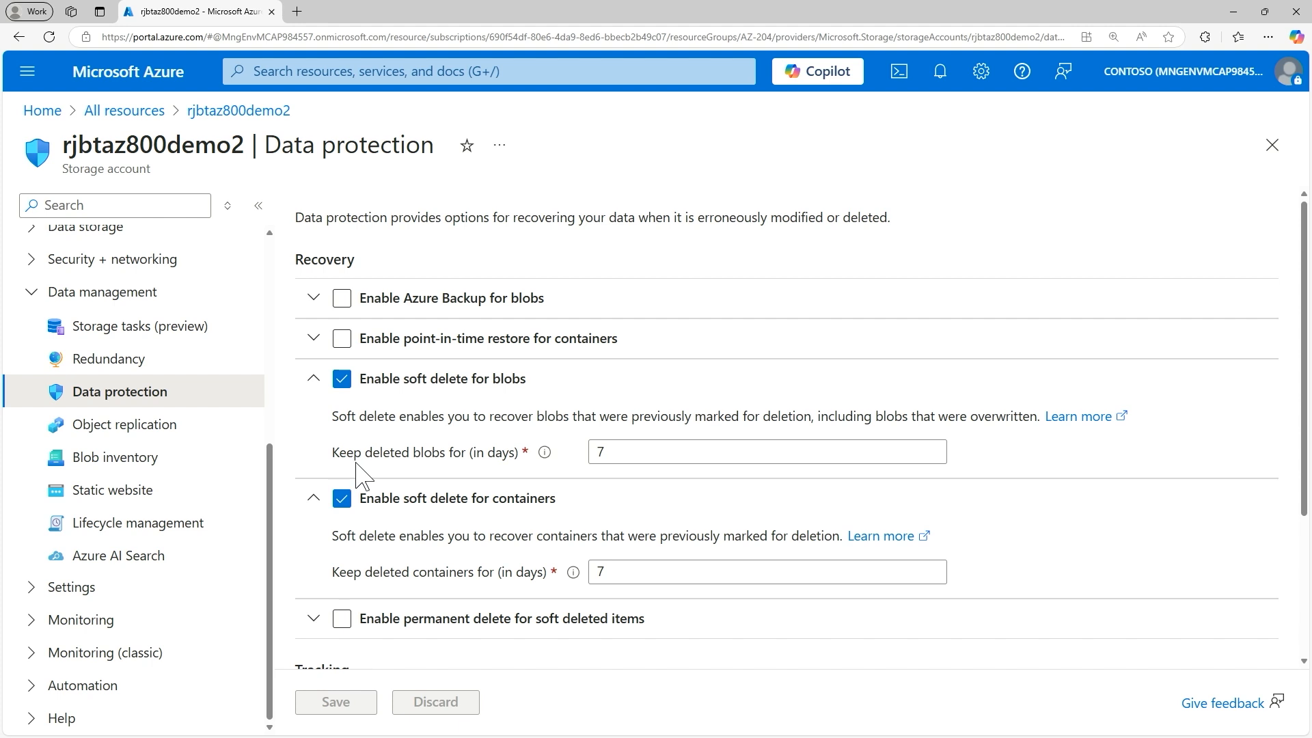
pyautogui.moveTo(543, 457)
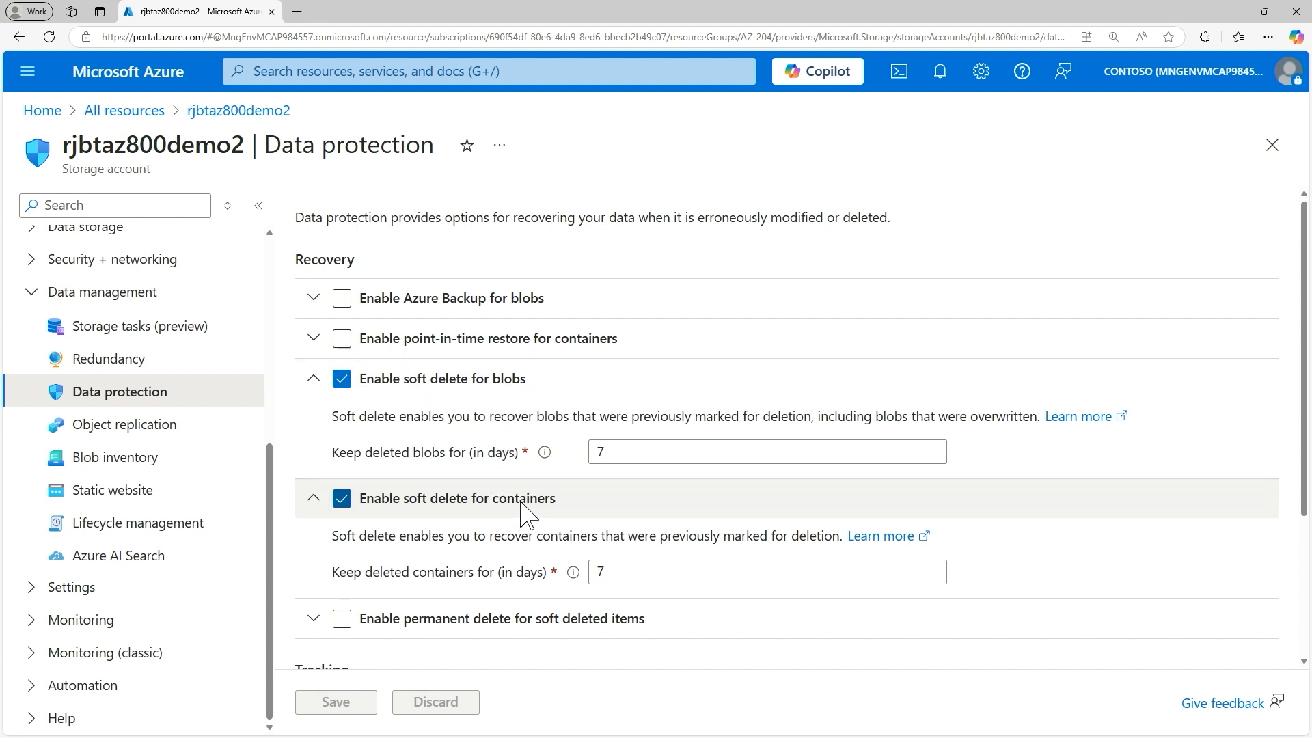
pyautogui.scroll(-1, 489, 512)
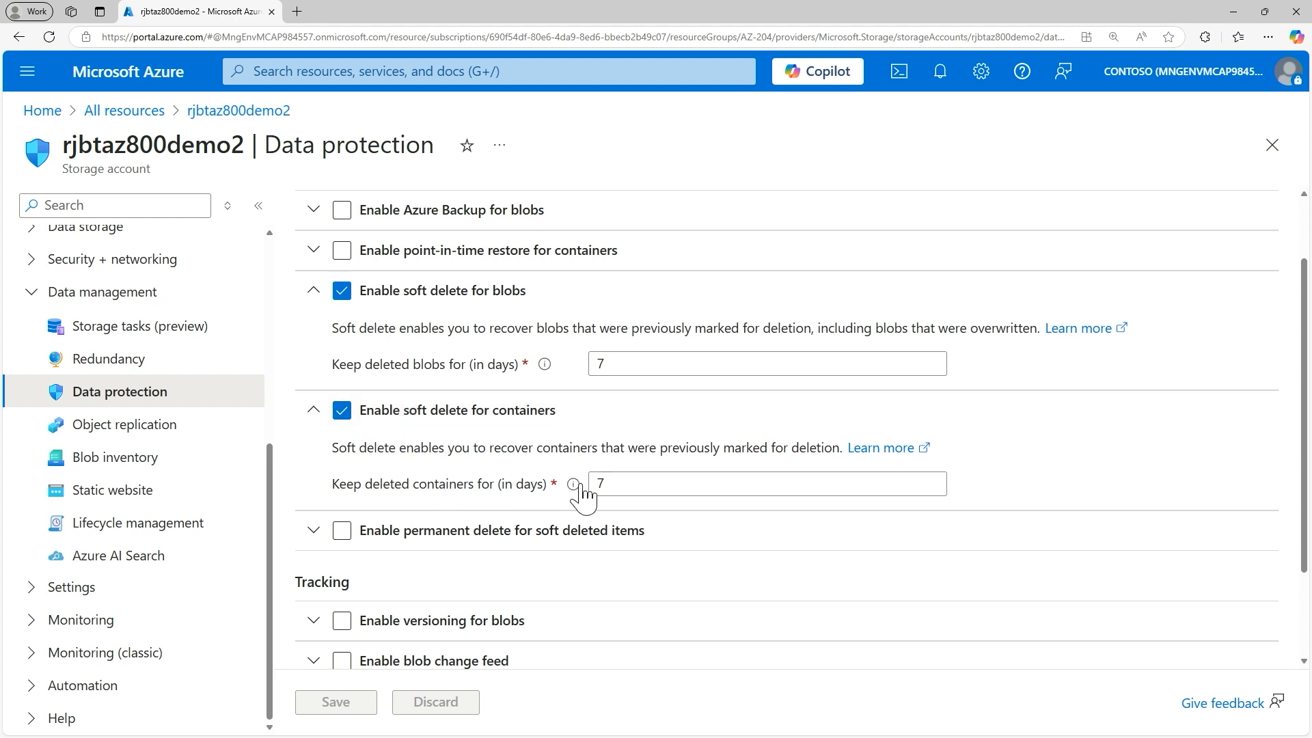
pyautogui.scroll(-1, 519, 494)
pyautogui.scroll(-1, 520, 493)
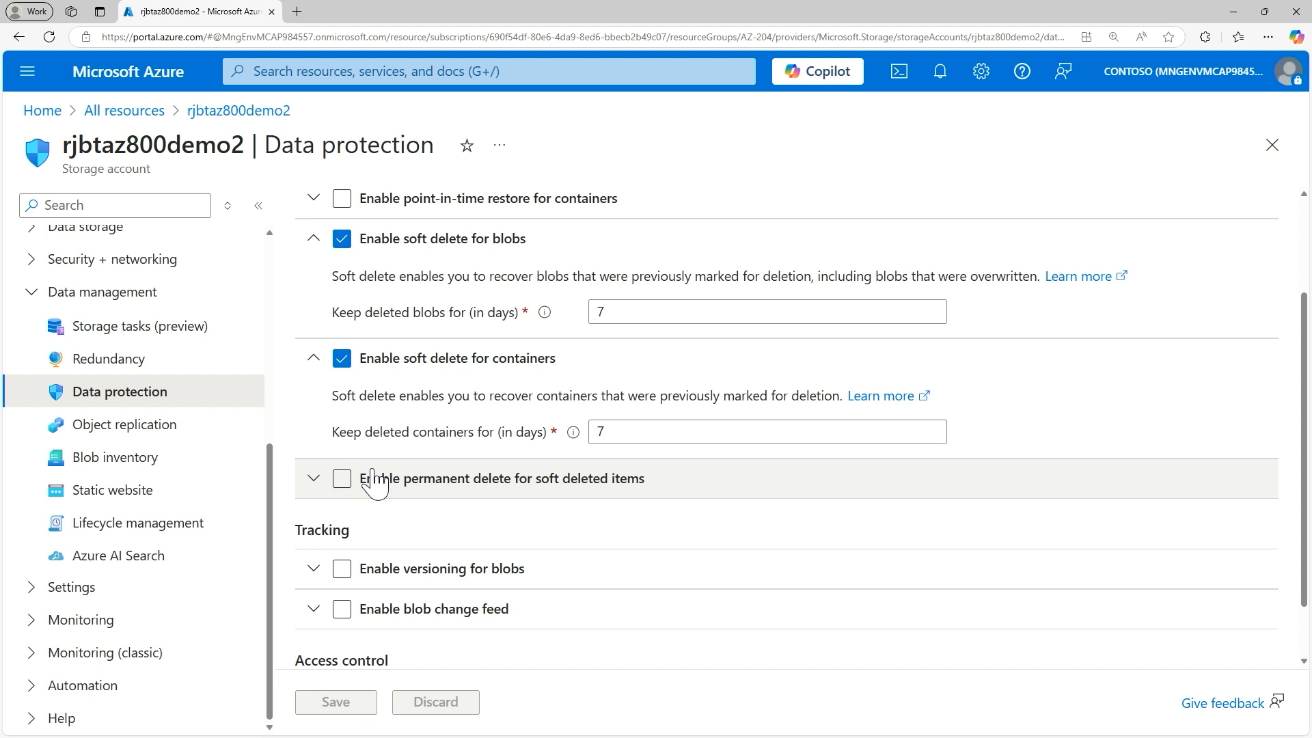
pyautogui.scroll(-1, 379, 591)
pyautogui.scroll(1, 395, 587)
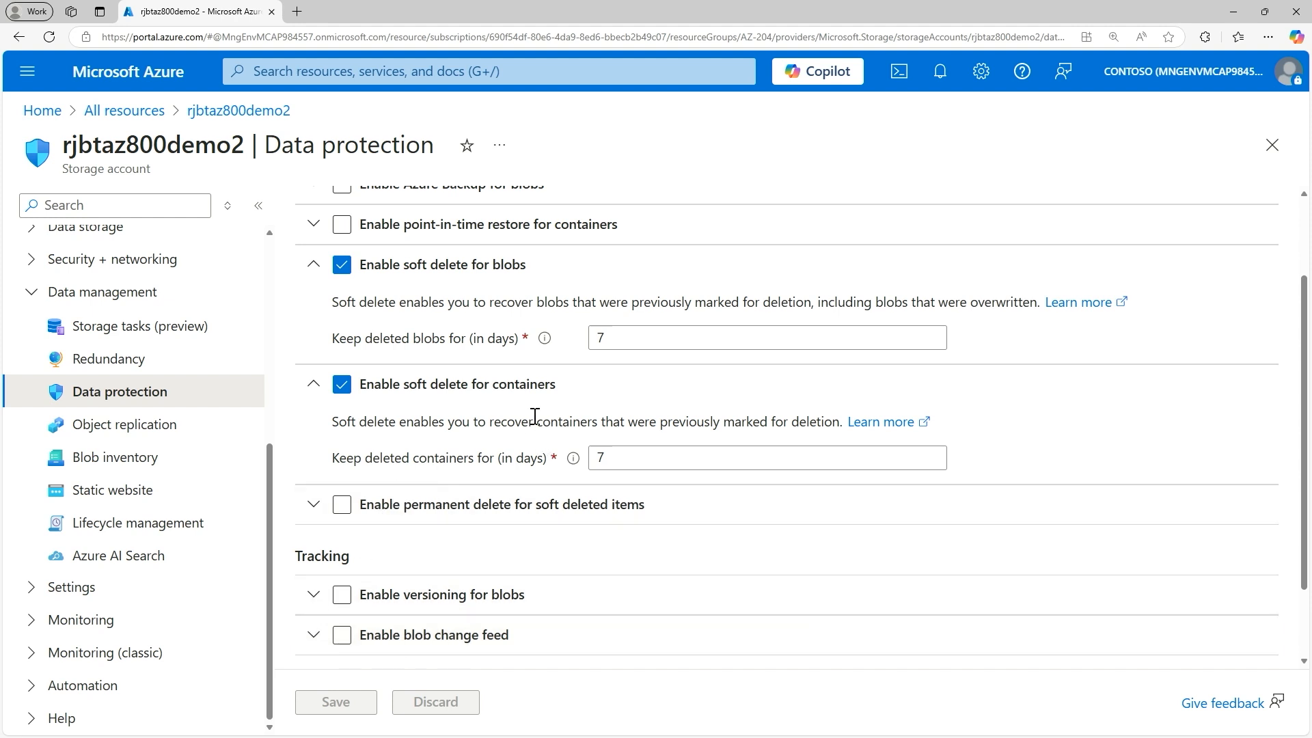
pyautogui.scroll(2, 530, 410)
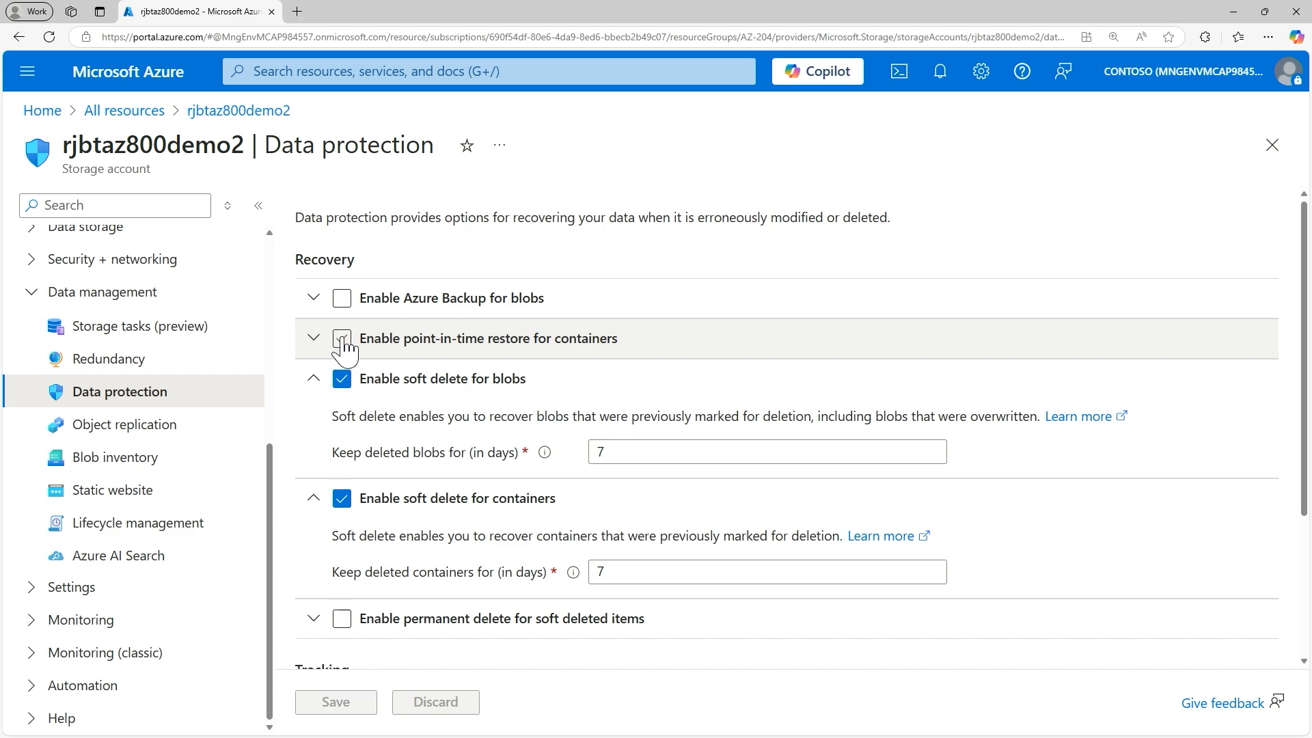
pyautogui.scroll(-3, 343, 349)
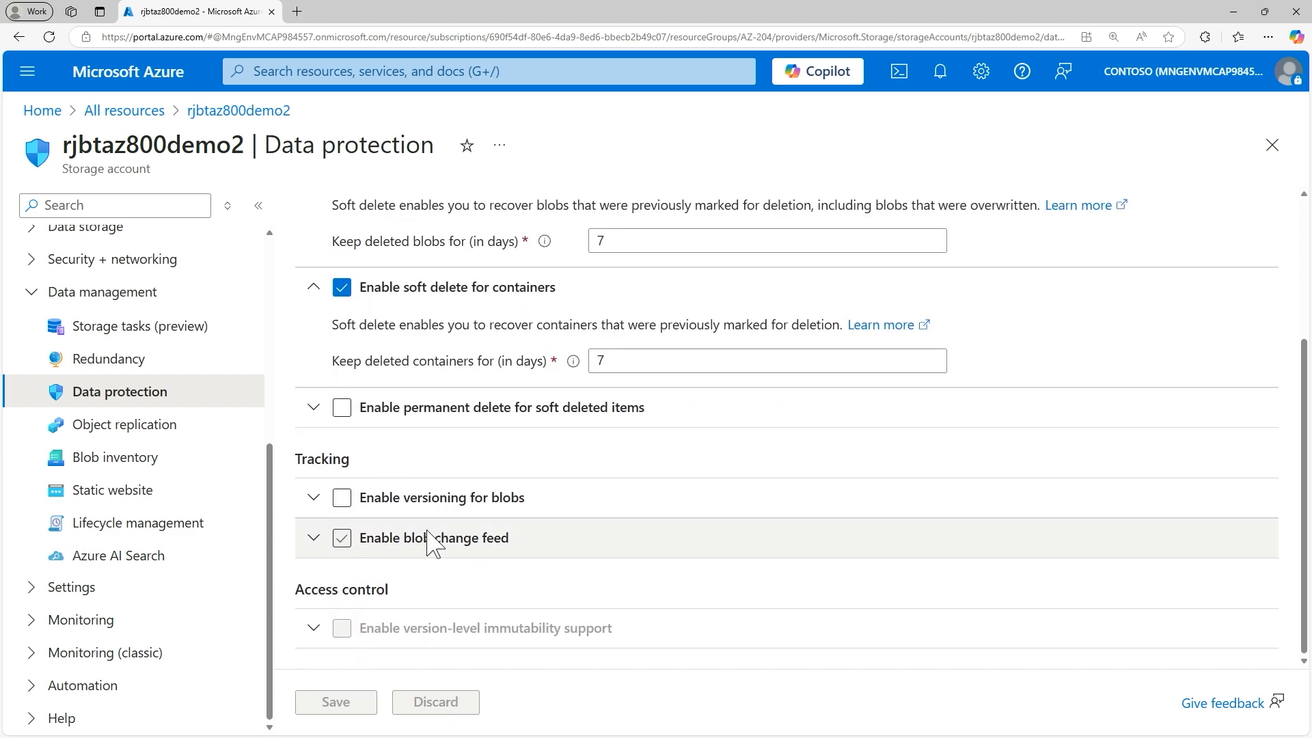
pyautogui.scroll(3, 386, 389)
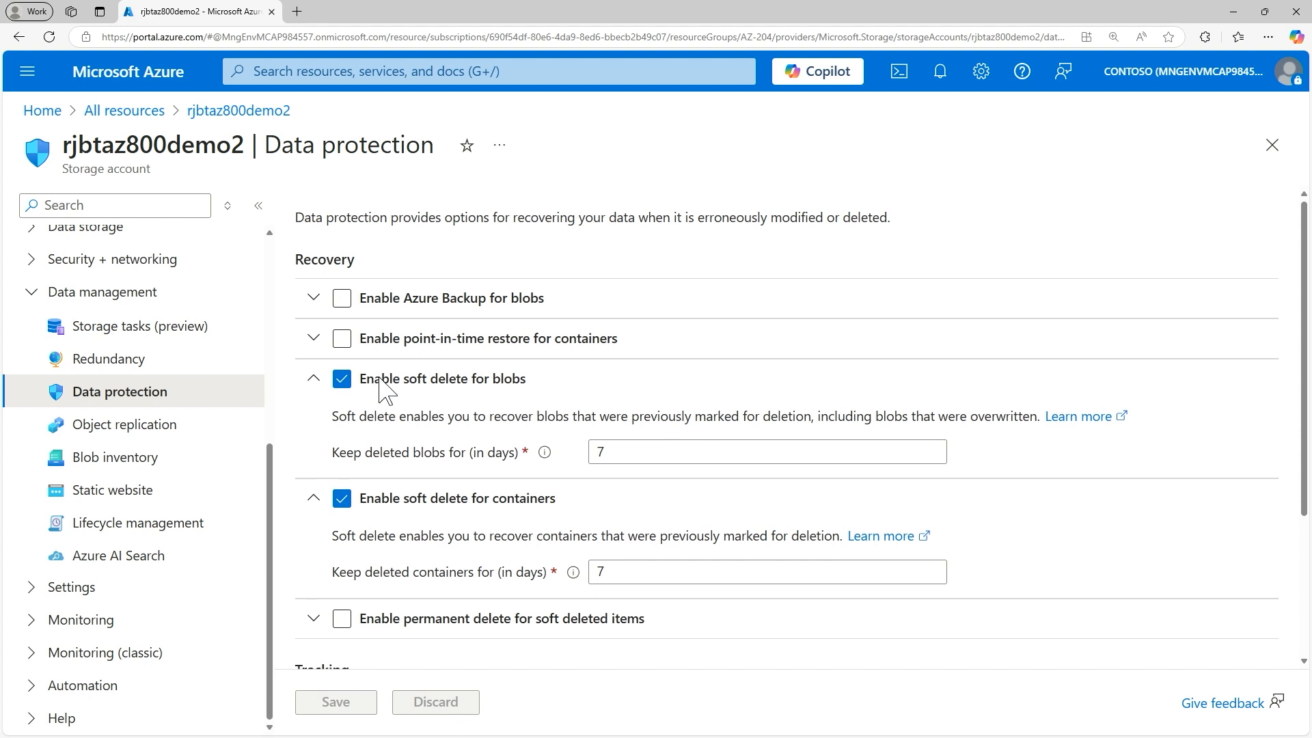
# Step: Enable point-in-time restore for containers to review its options, and open the storage account's Containers list, discarding the unsaved edits
pyautogui.click(342, 337)
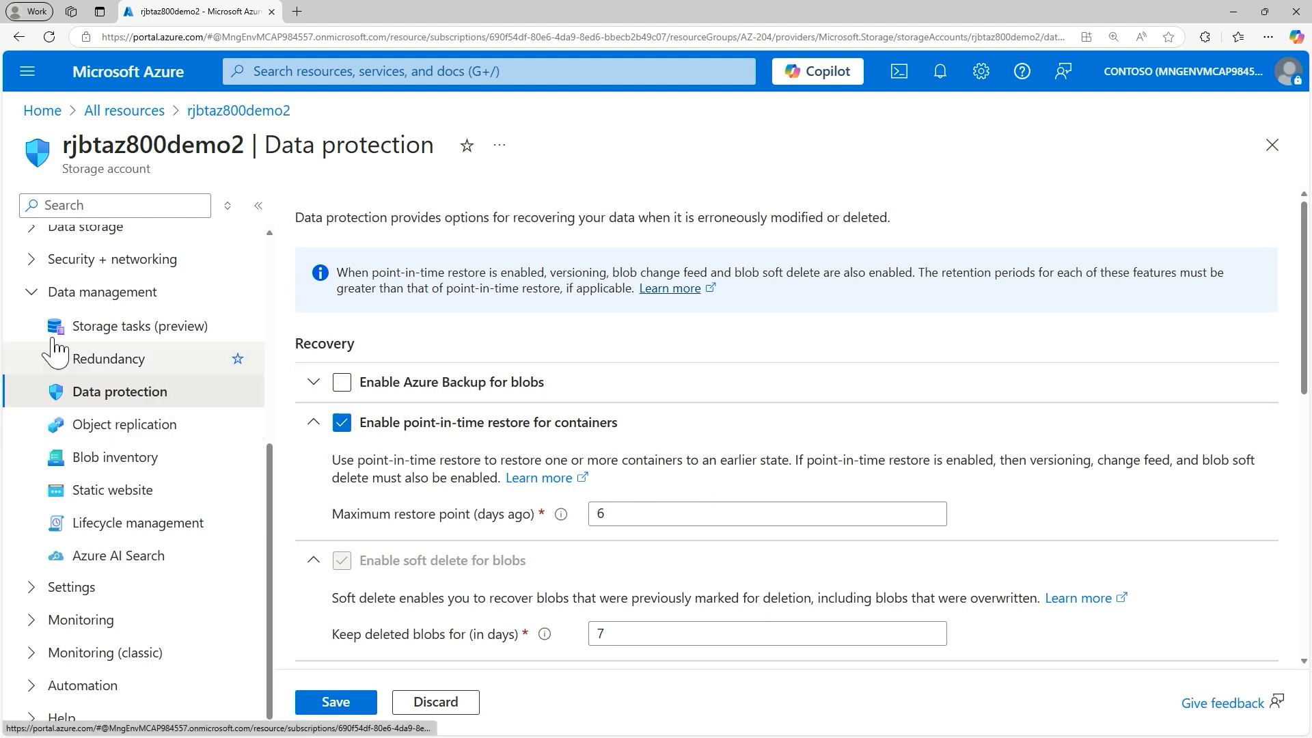
pyautogui.click(34, 293)
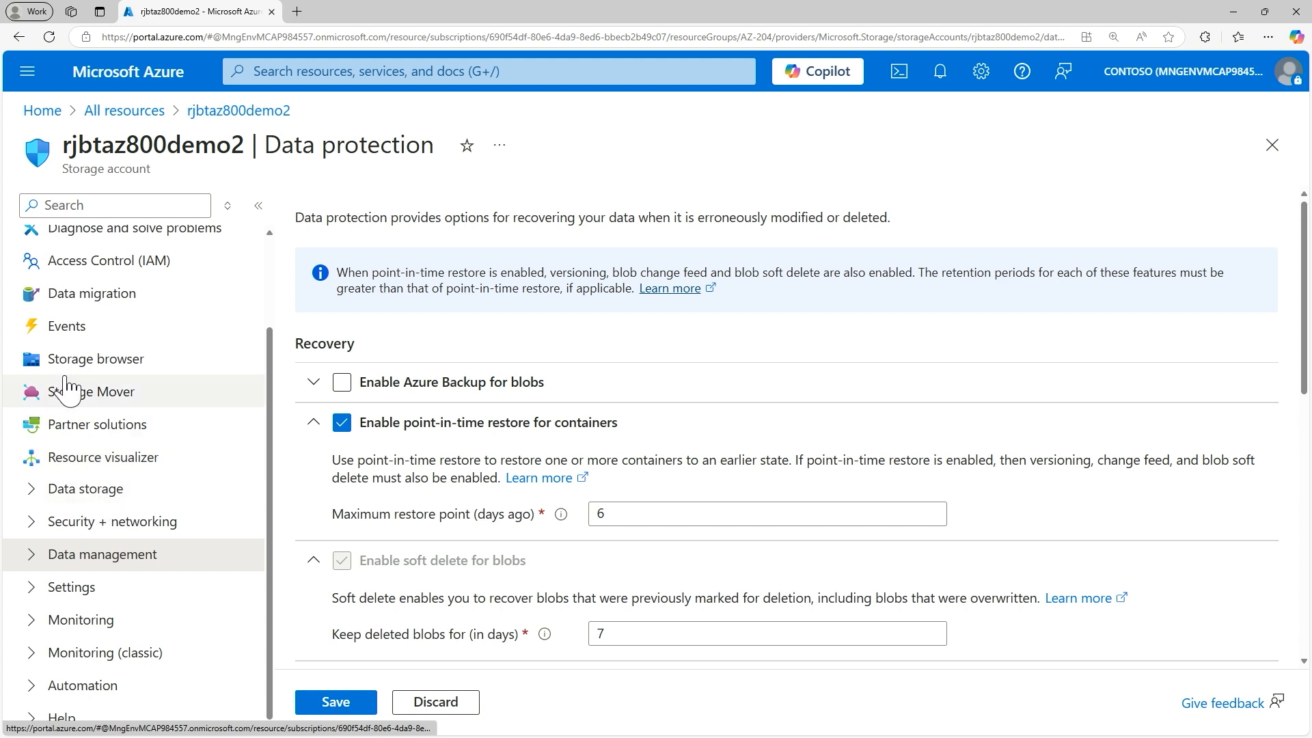
pyautogui.click(39, 496)
pyautogui.scroll(-2, 44, 511)
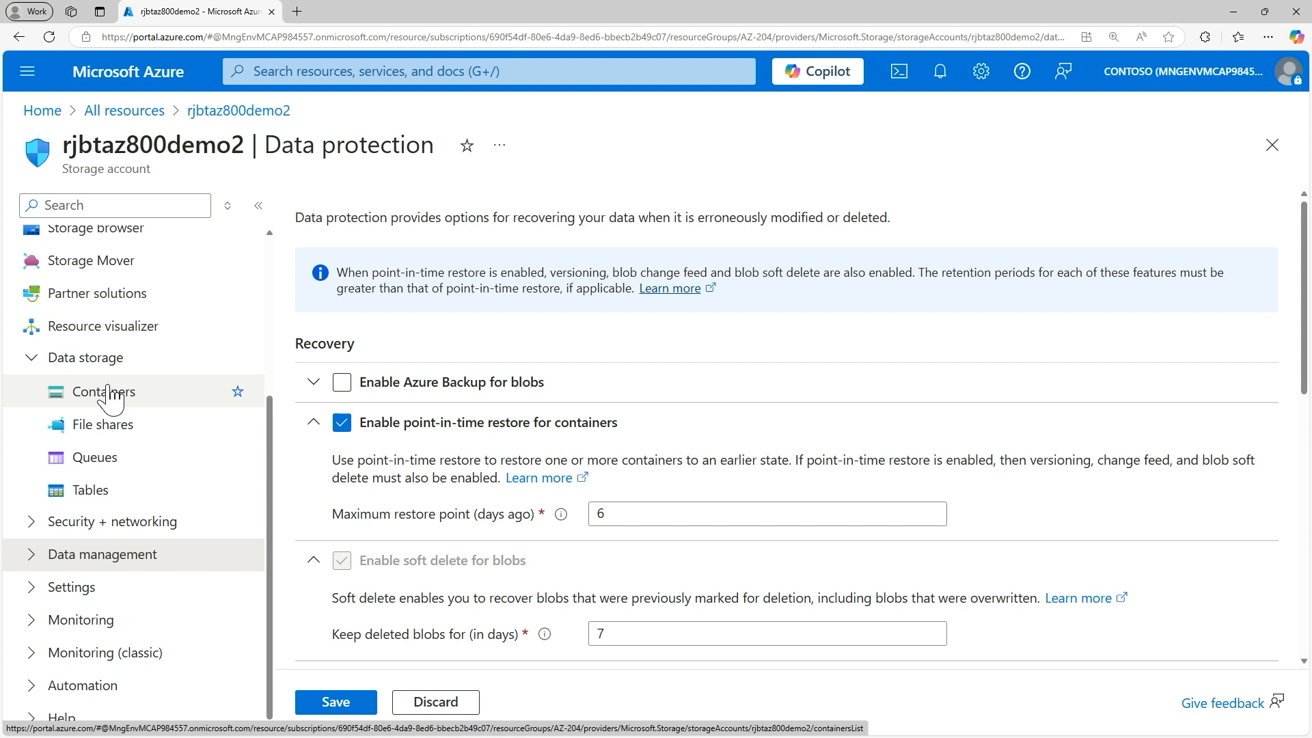
pyautogui.click(104, 396)
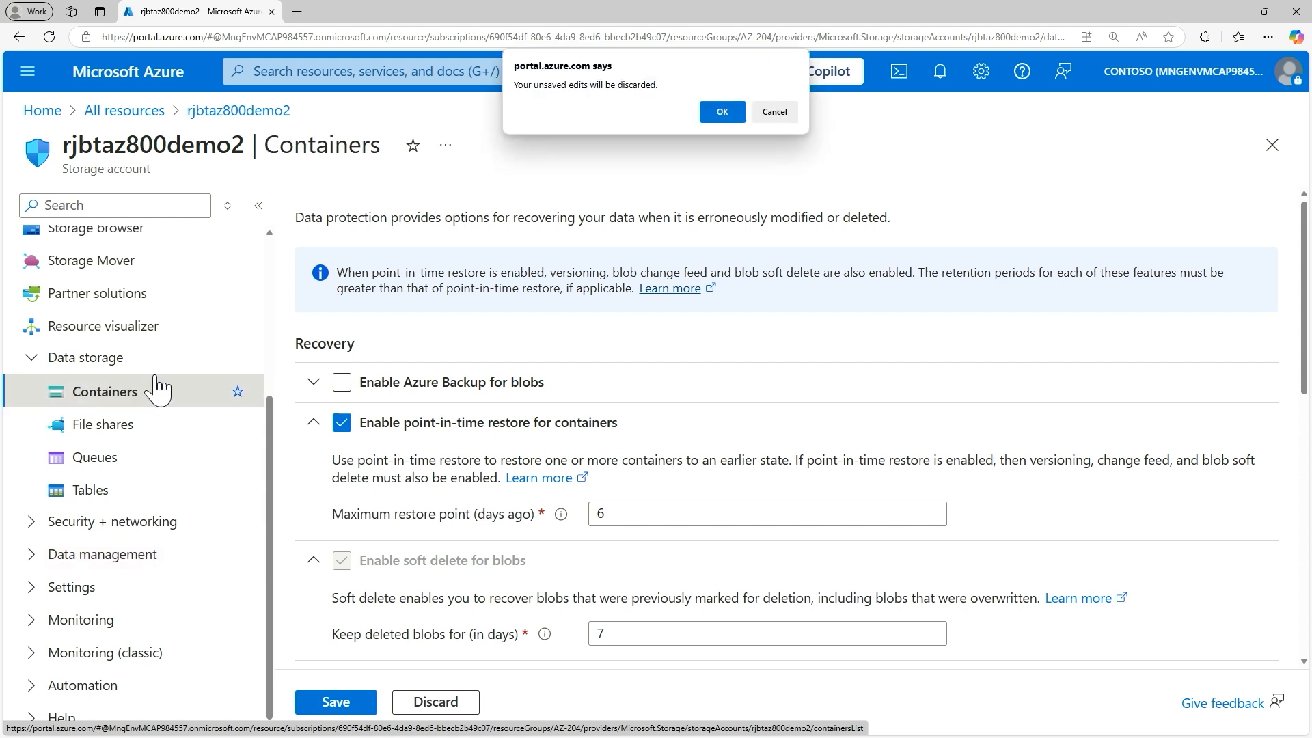
pyautogui.click(722, 110)
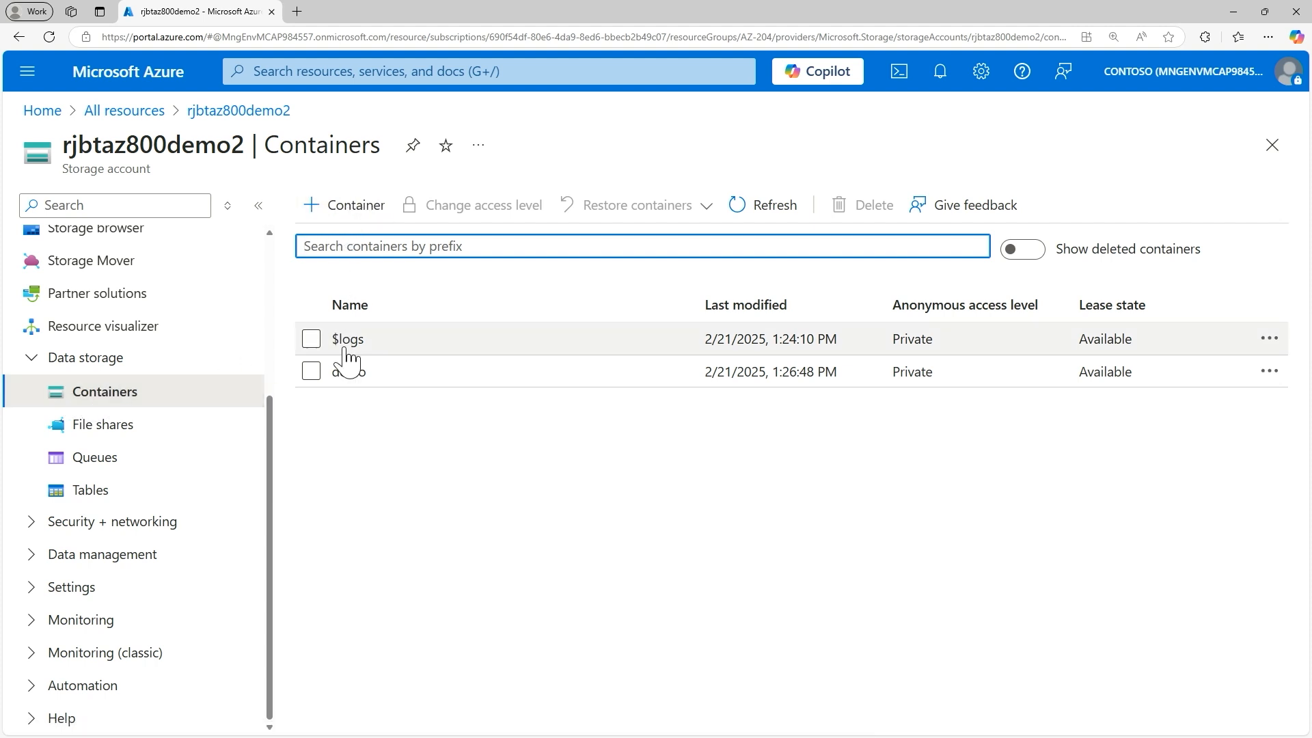
# Step: Create a new blob container named az500demo in the storage account
pyautogui.click(362, 213)
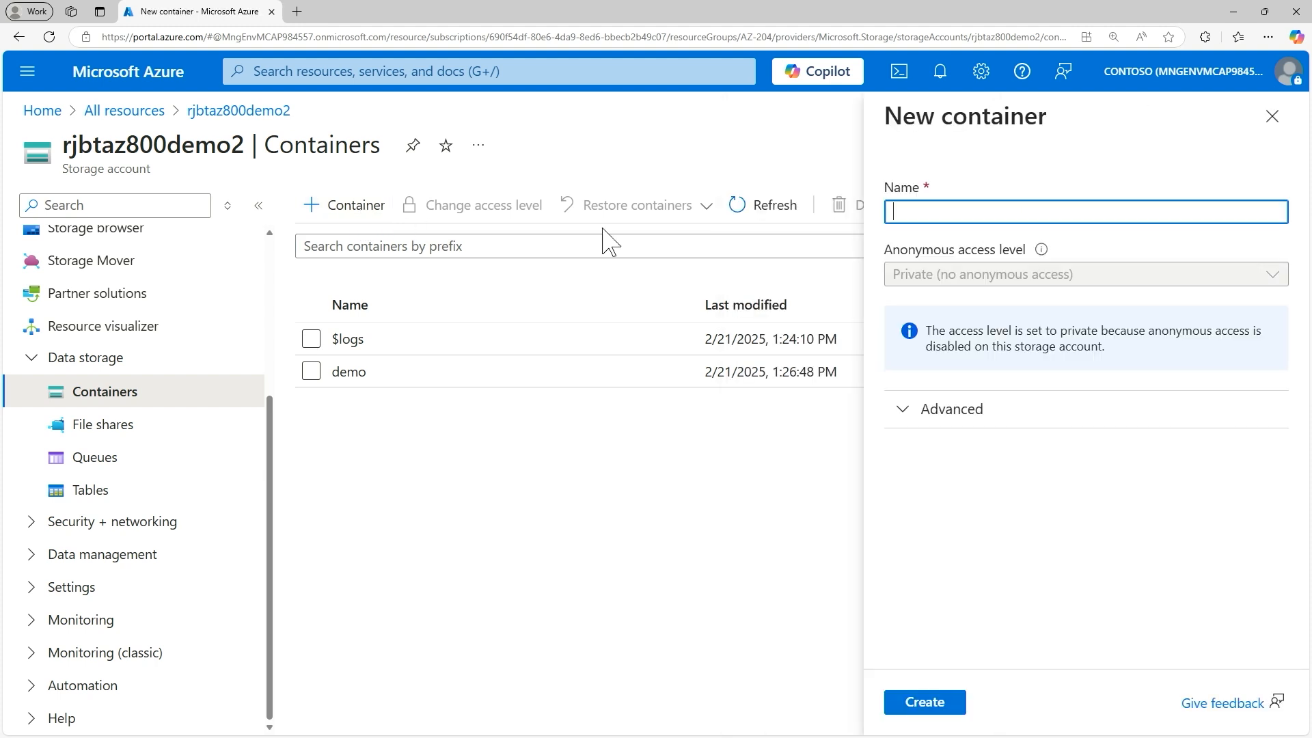
pyautogui.write('az5')
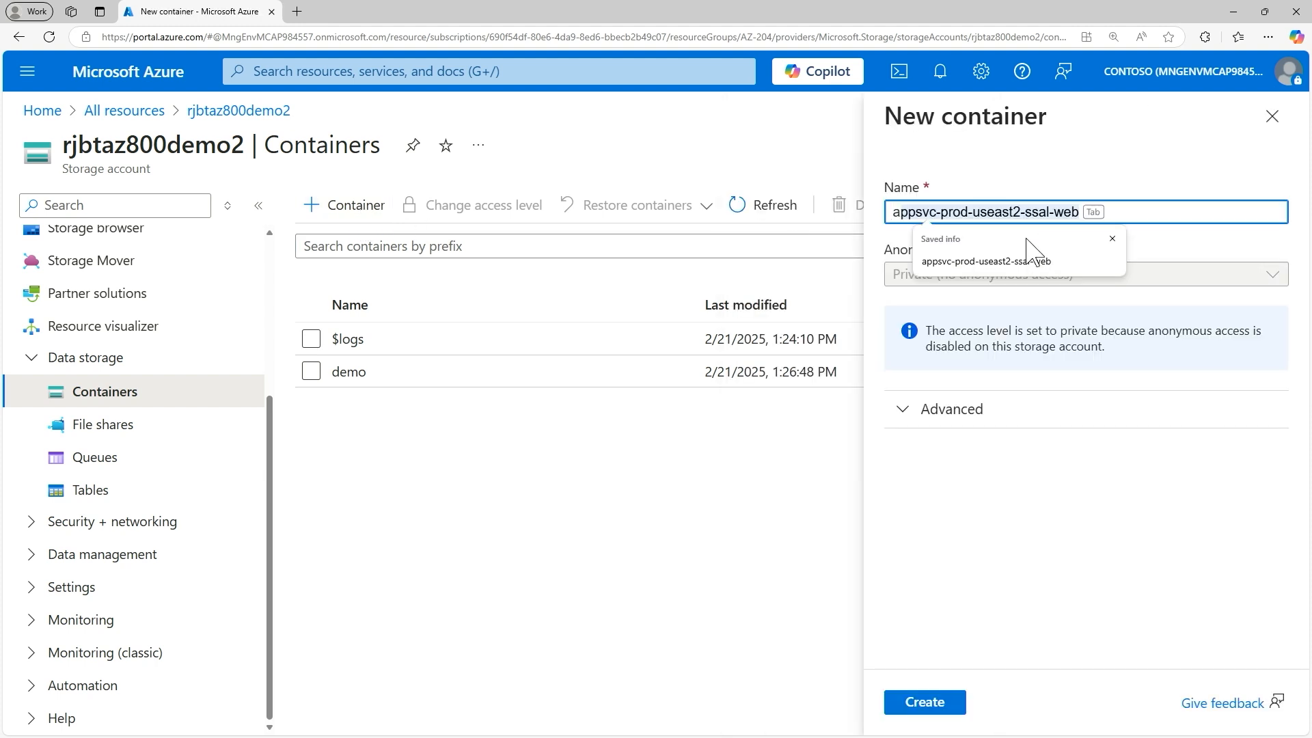
pyautogui.write('00demo')
pyautogui.press('Return')
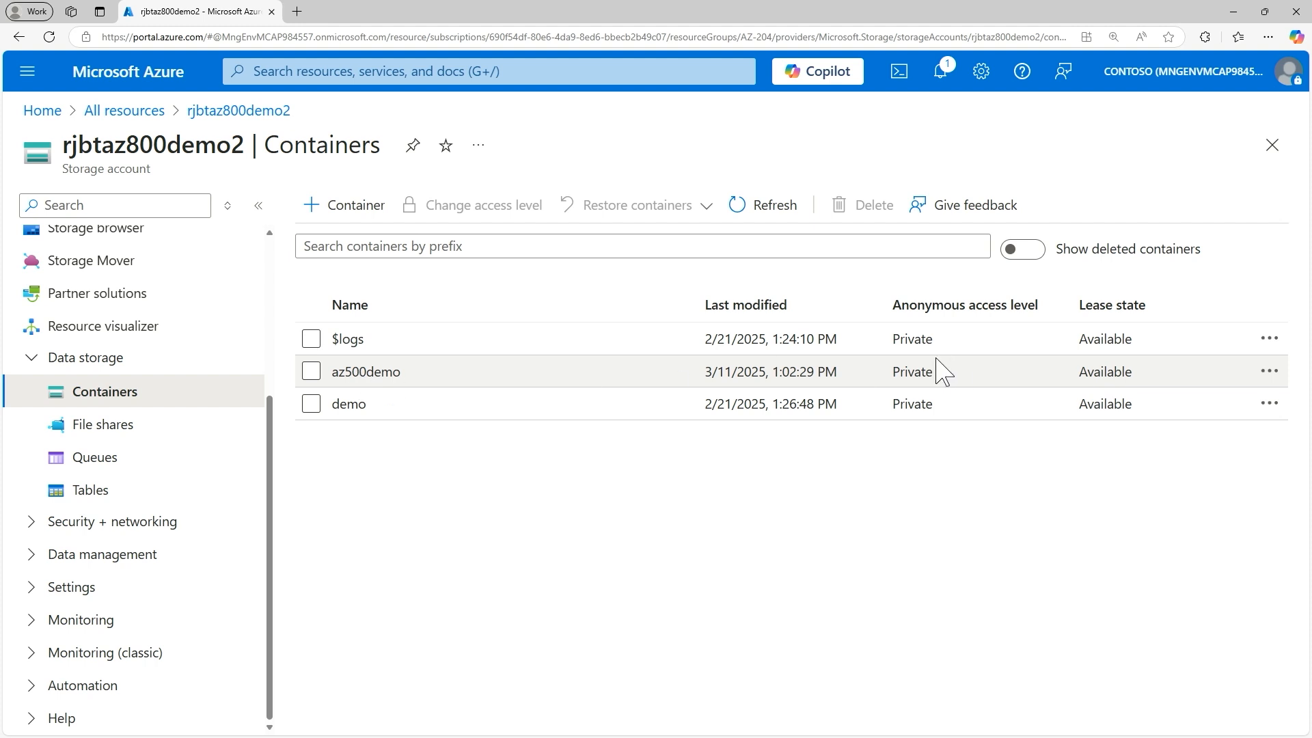
# Step: Review the az500demo container's anonymous access level and apply Private (no anonymous access)
pyautogui.click(1273, 374)
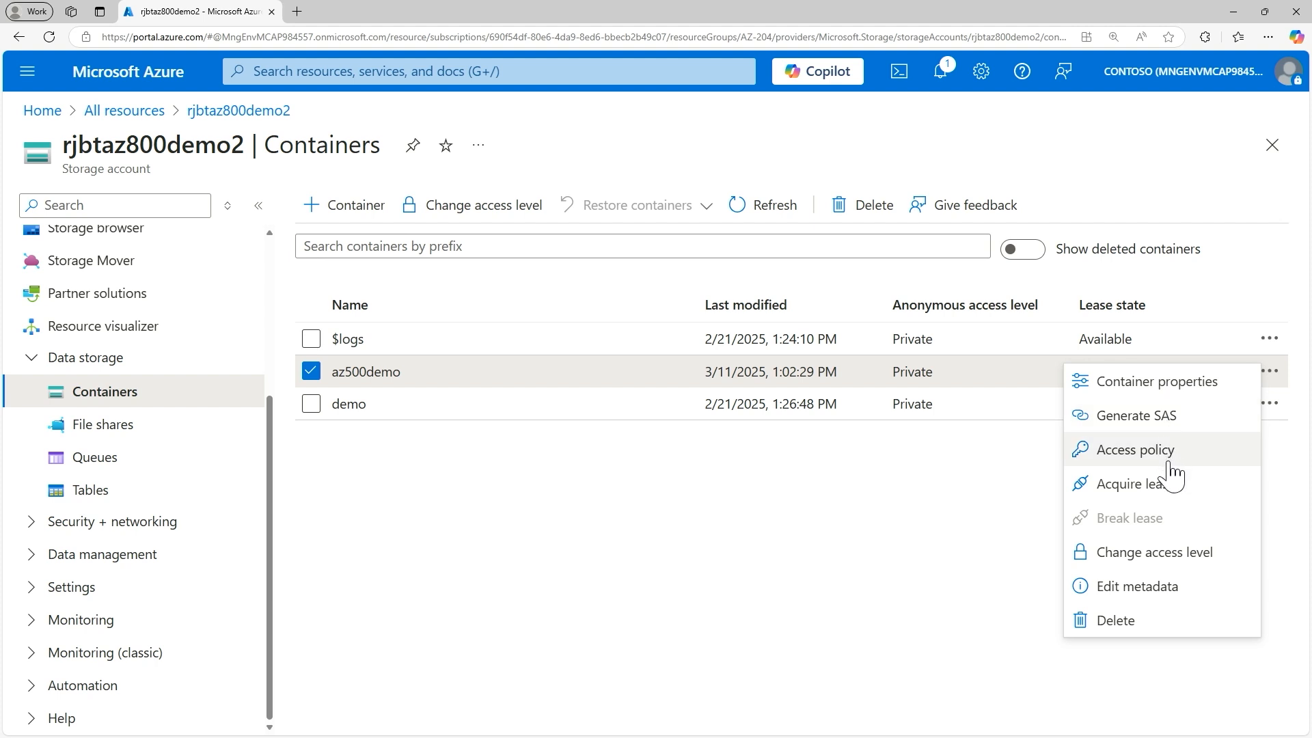
pyautogui.click(1158, 564)
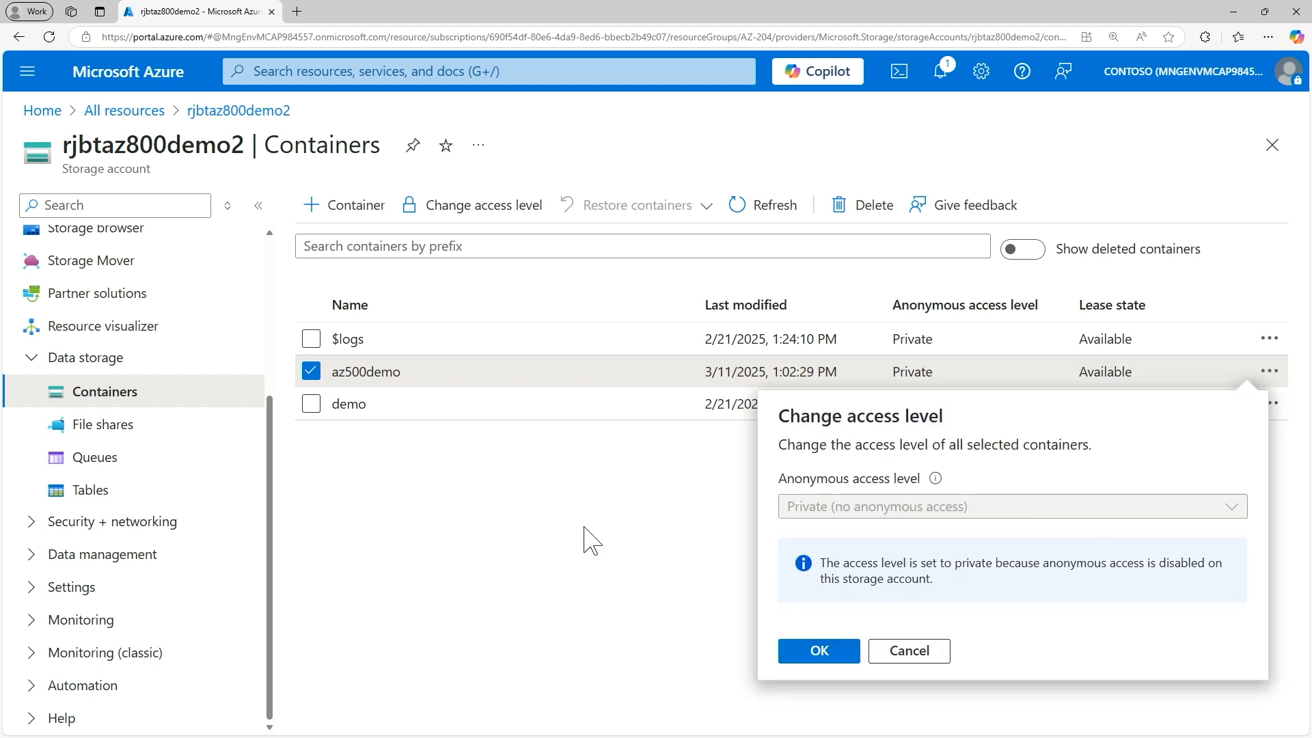
pyautogui.tripleClick(818, 521)
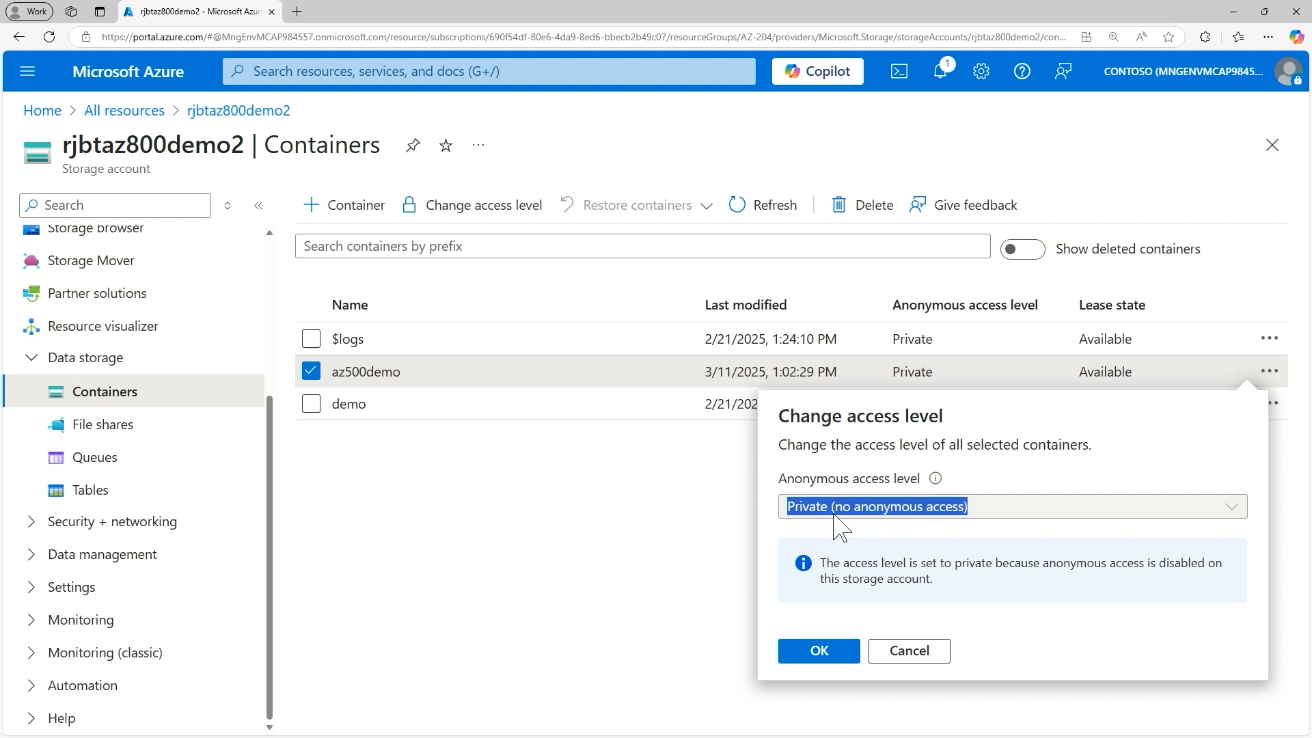
pyautogui.click(824, 652)
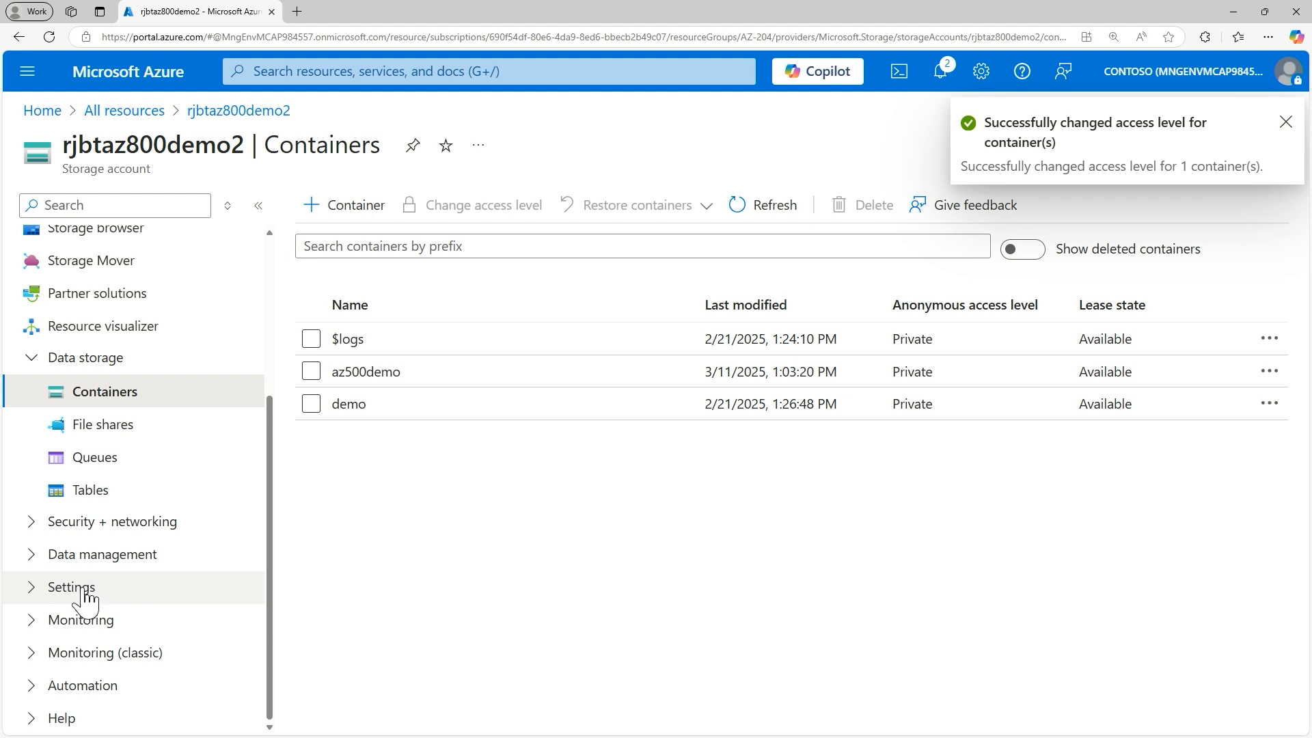
# Step: Enable Allow Blob anonymous access in the storage account's Configuration settings and save the change
pyautogui.click(35, 599)
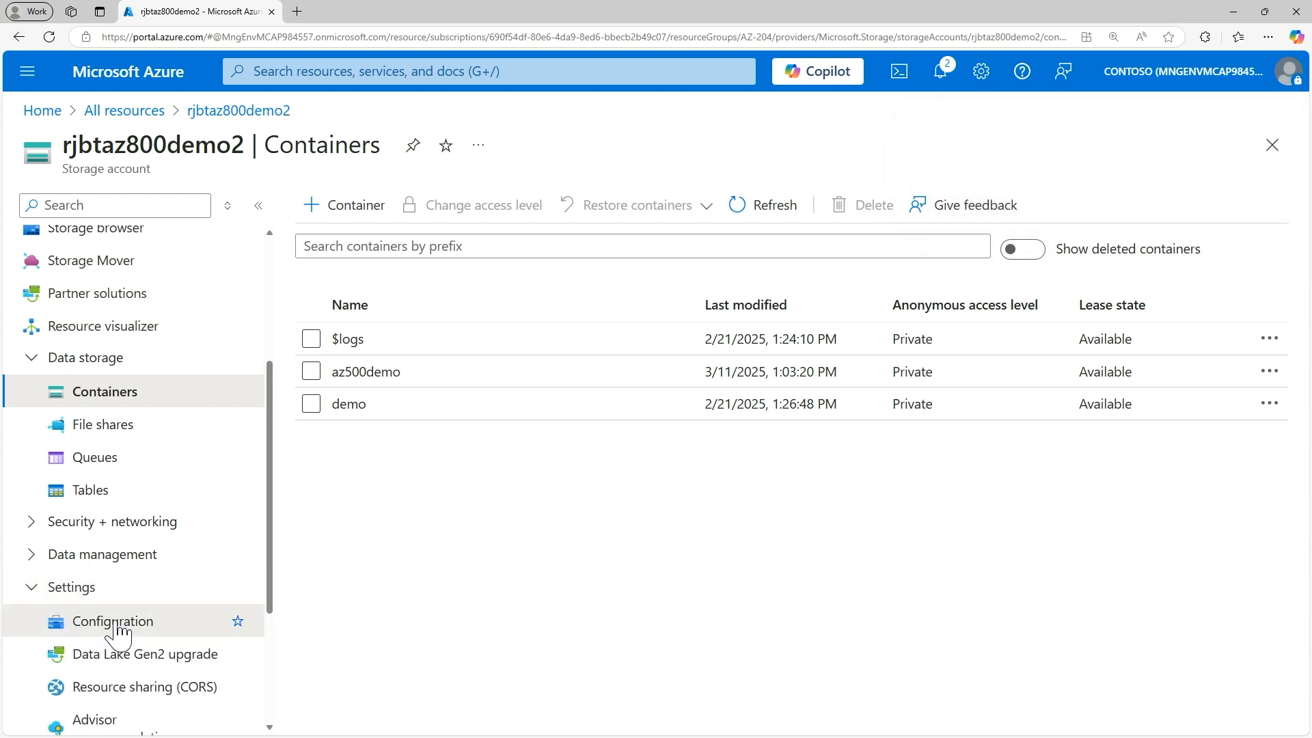
pyautogui.click(79, 623)
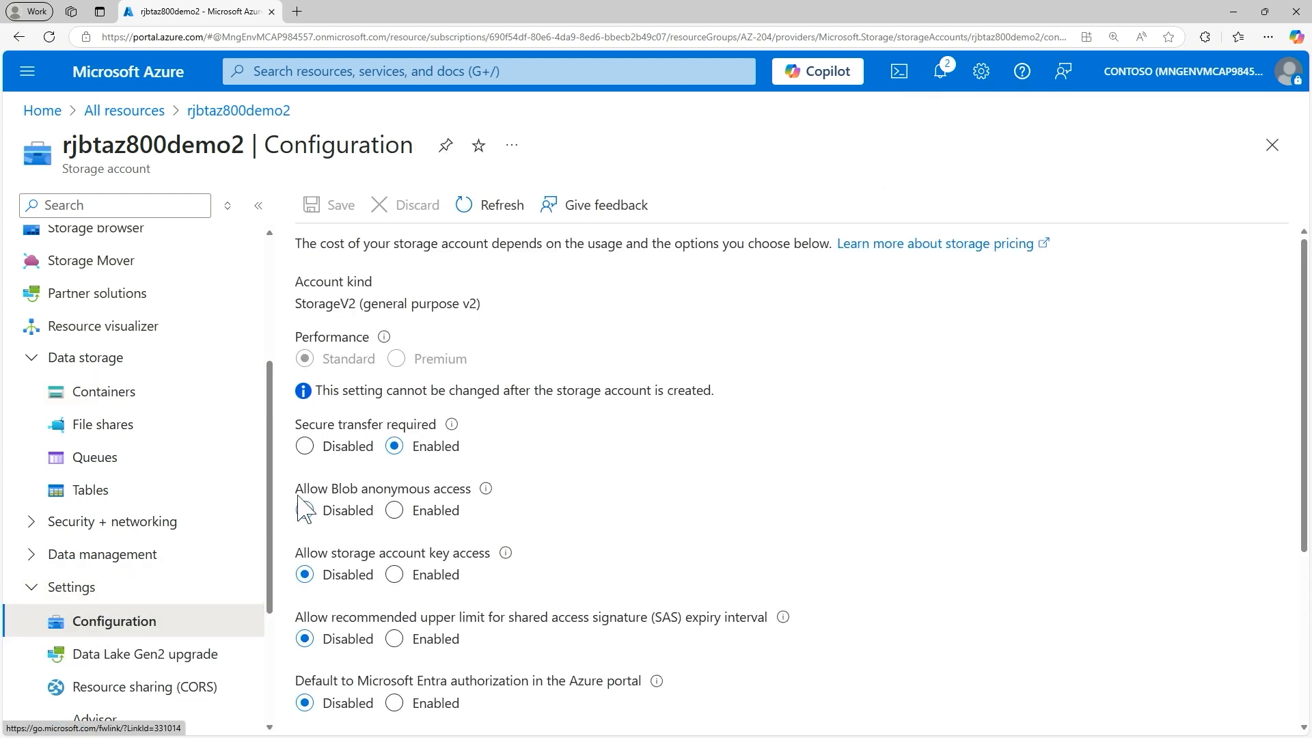
pyautogui.click(394, 513)
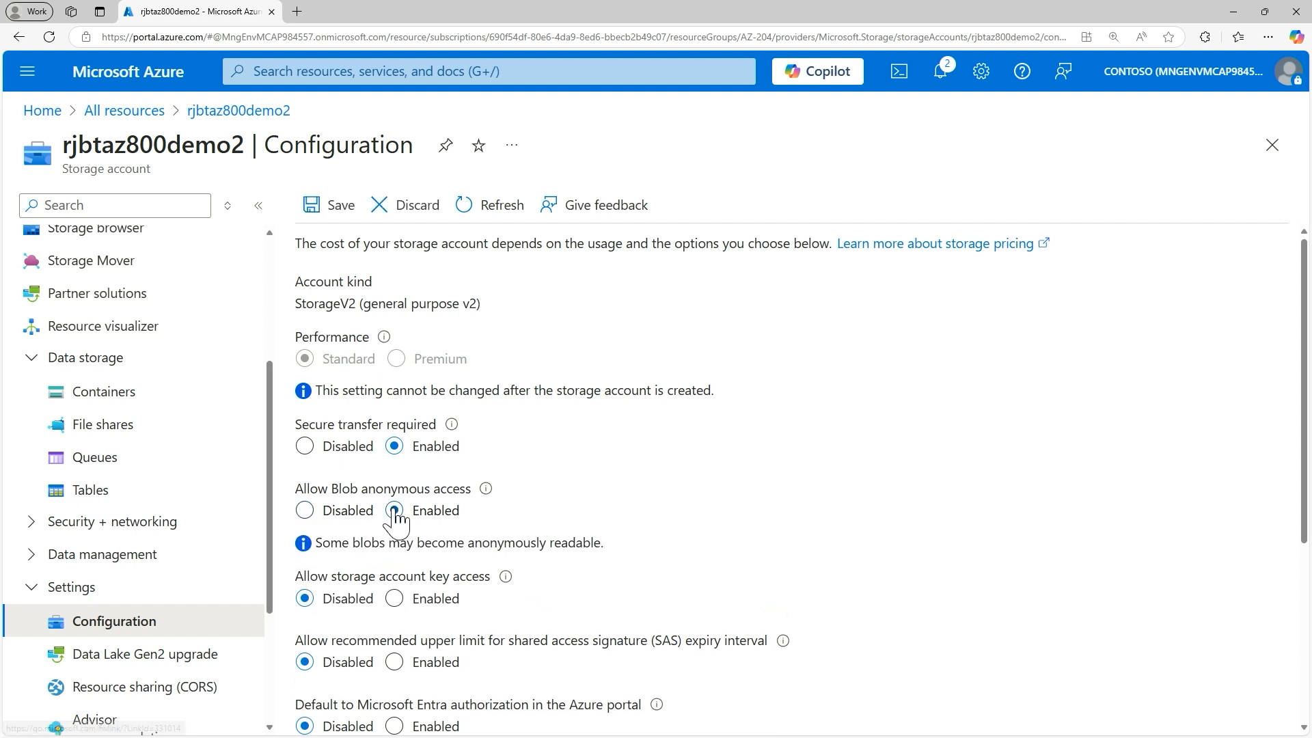
pyautogui.click(338, 208)
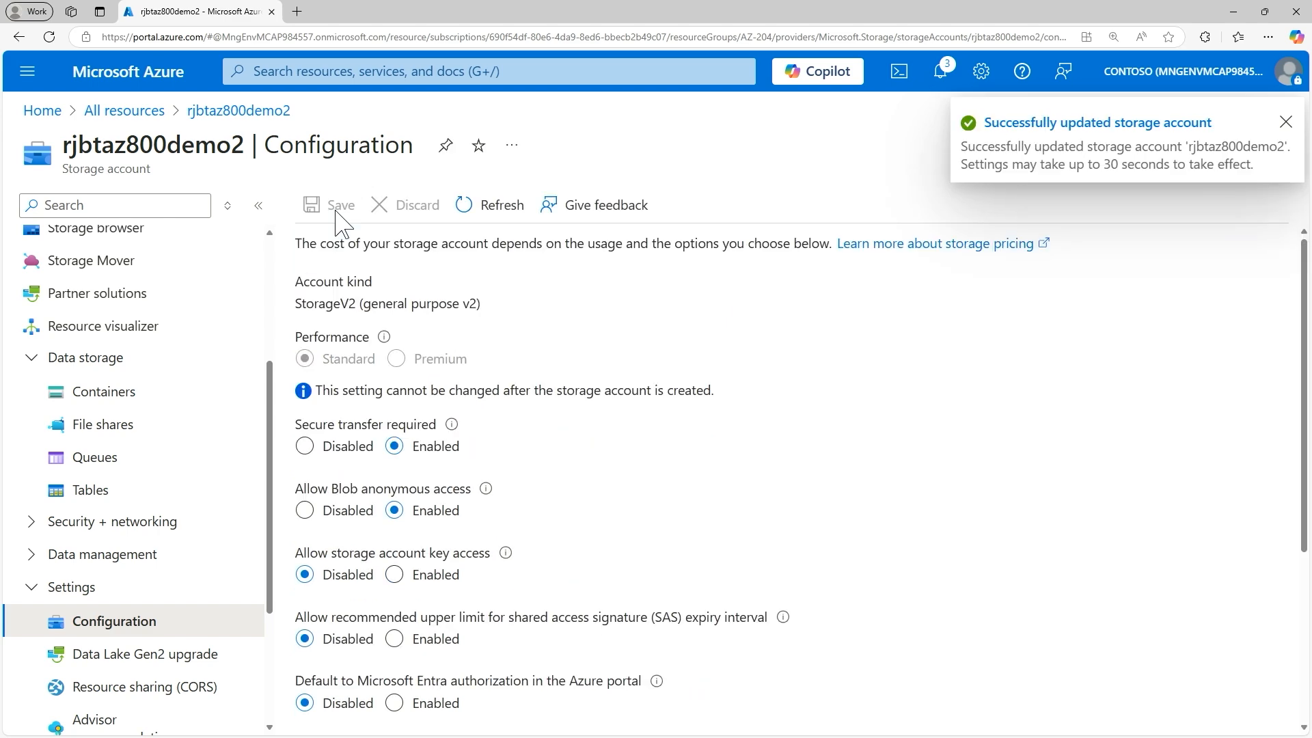
# Step: Return to the Containers list and change the az500demo container's anonymous access level to Blob
pyautogui.click(106, 393)
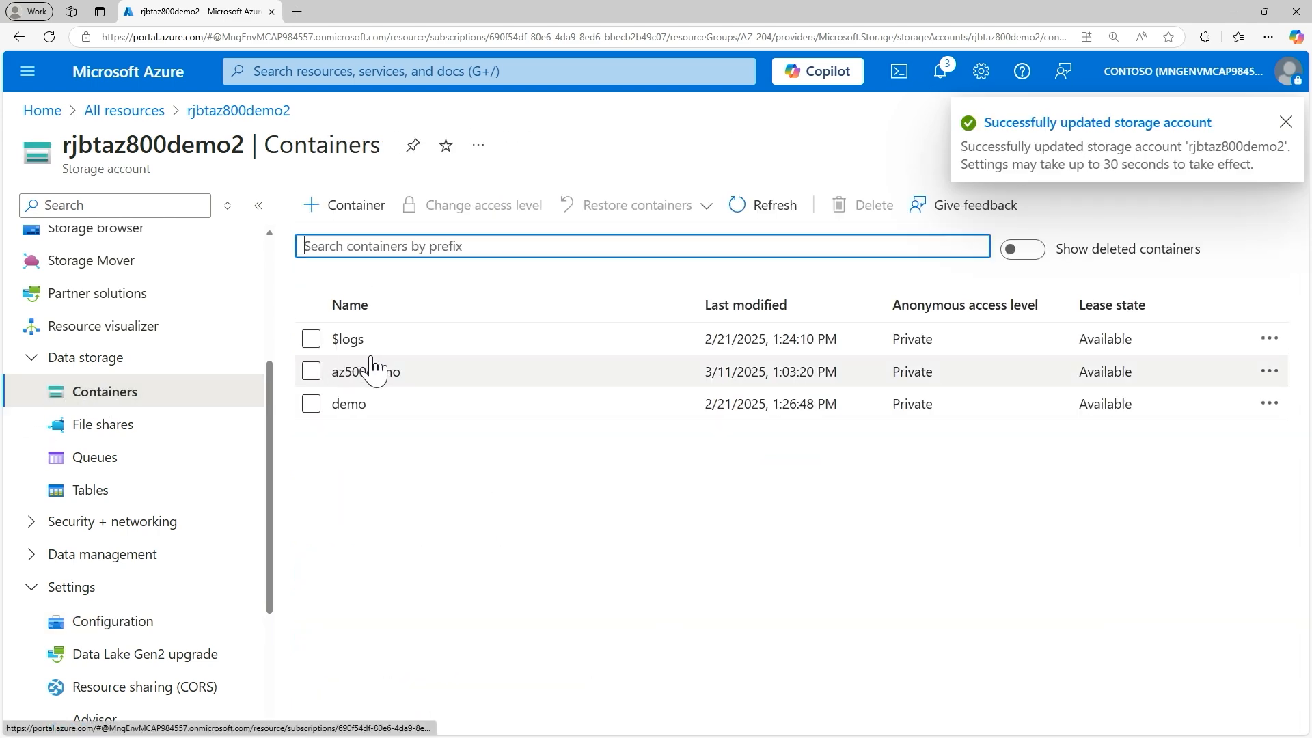
pyautogui.click(1271, 372)
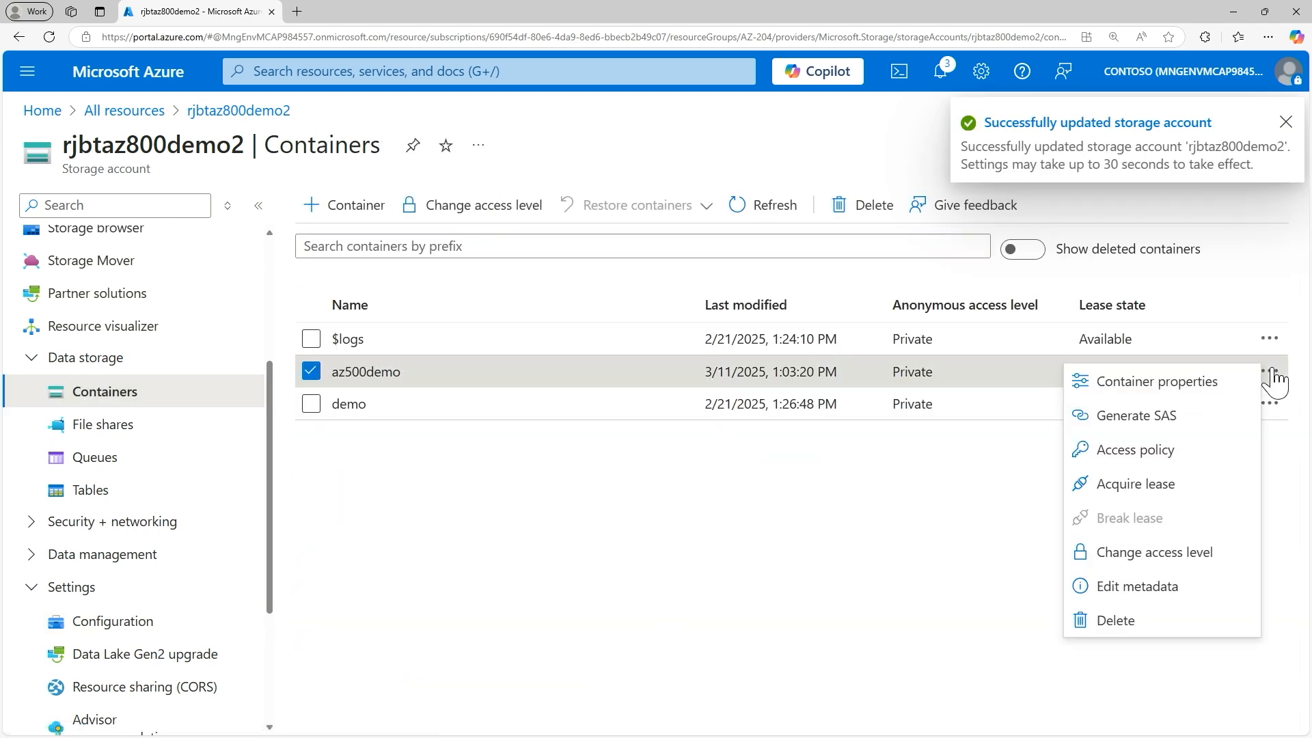
pyautogui.click(1155, 553)
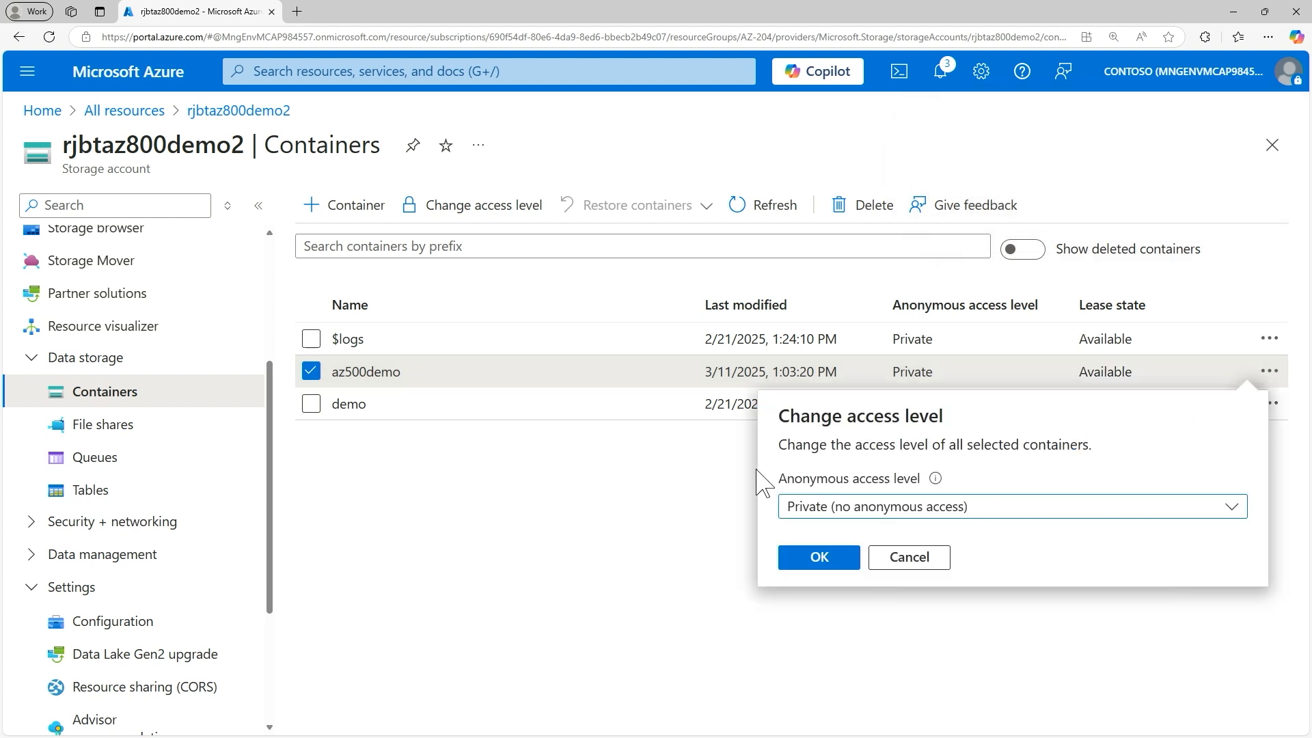
pyautogui.click(892, 509)
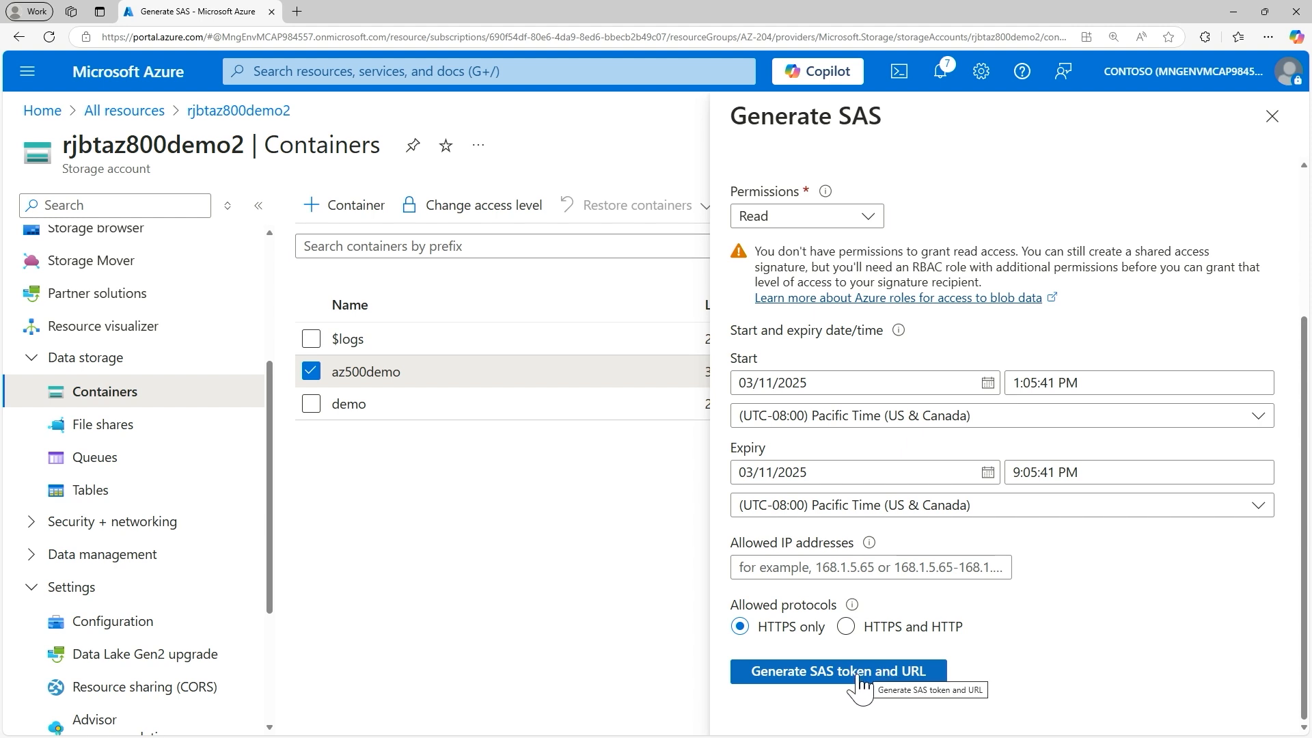
# Step: Try to generate a SAS token and URL for the az500demo container with Read permission and HTTPS only, and close the SAS form
pyautogui.click(857, 676)
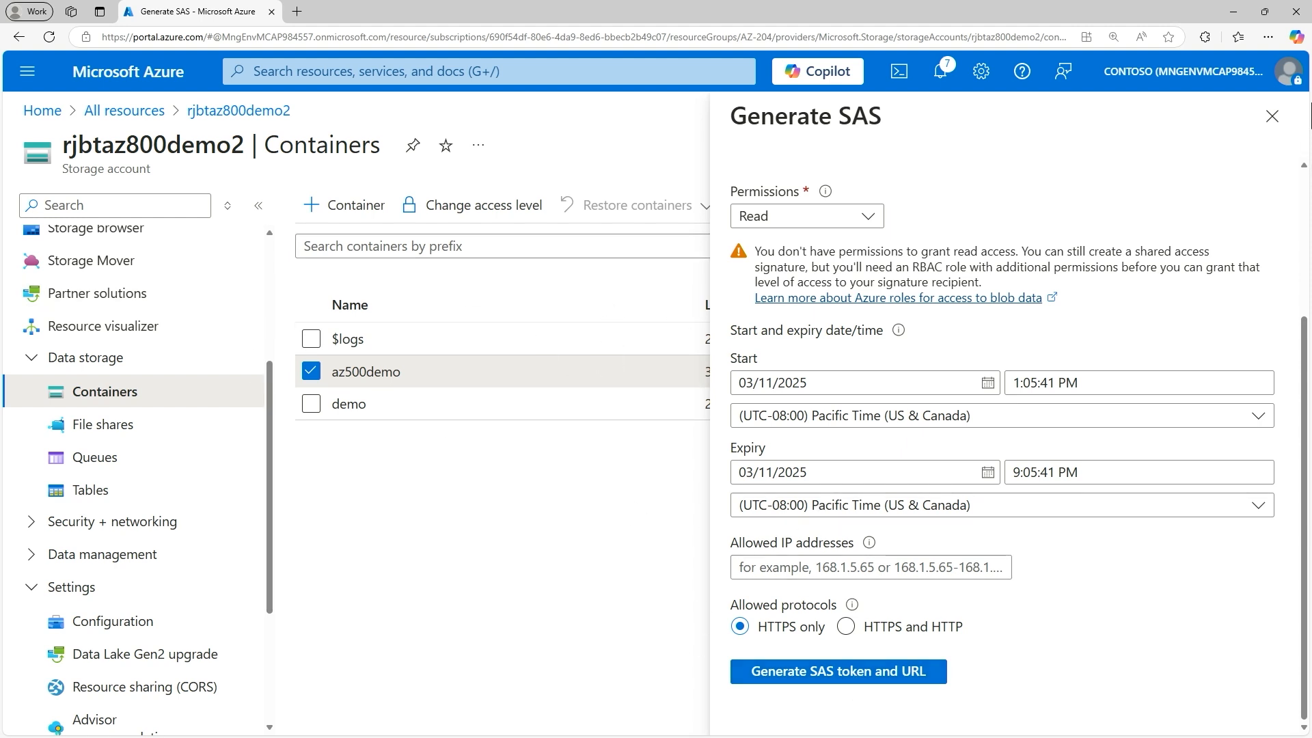
pyautogui.click(1273, 117)
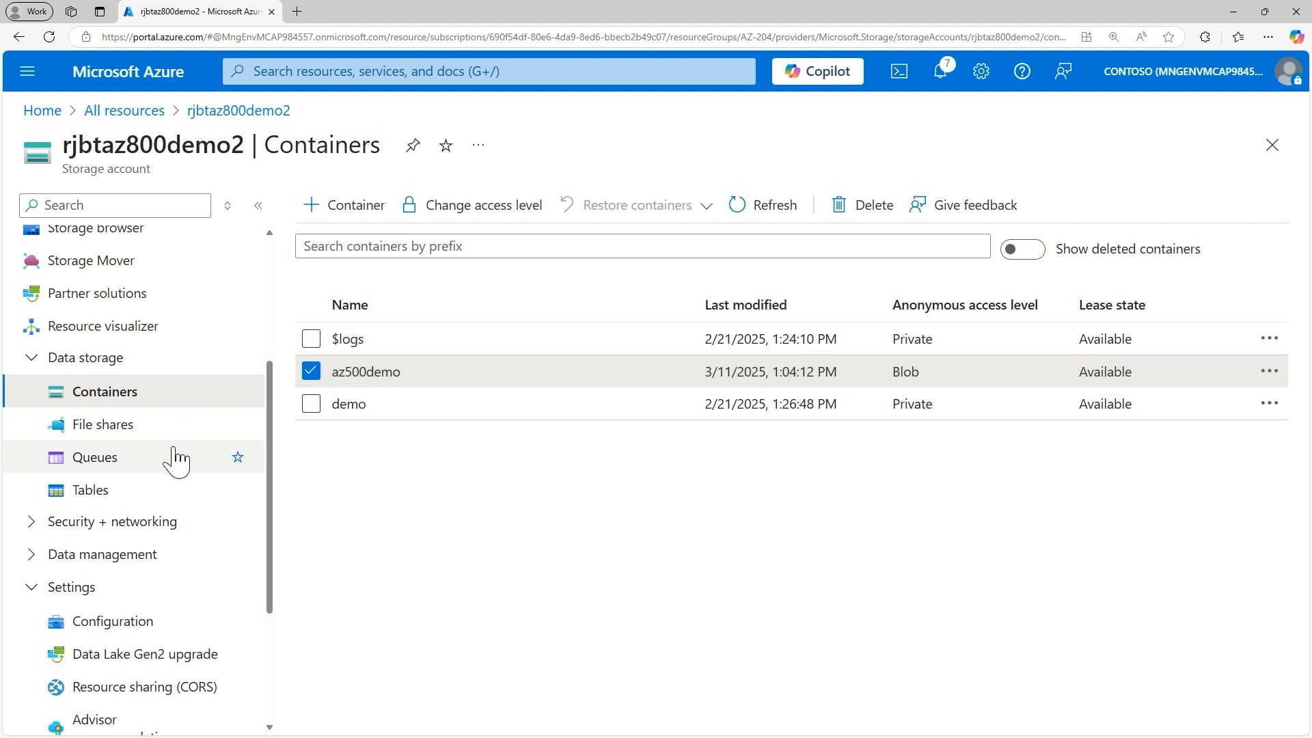
# Step: Create an SMB file share named az-500fs with the Transaction optimized access tier and dismiss the deployment notifications
pyautogui.click(103, 432)
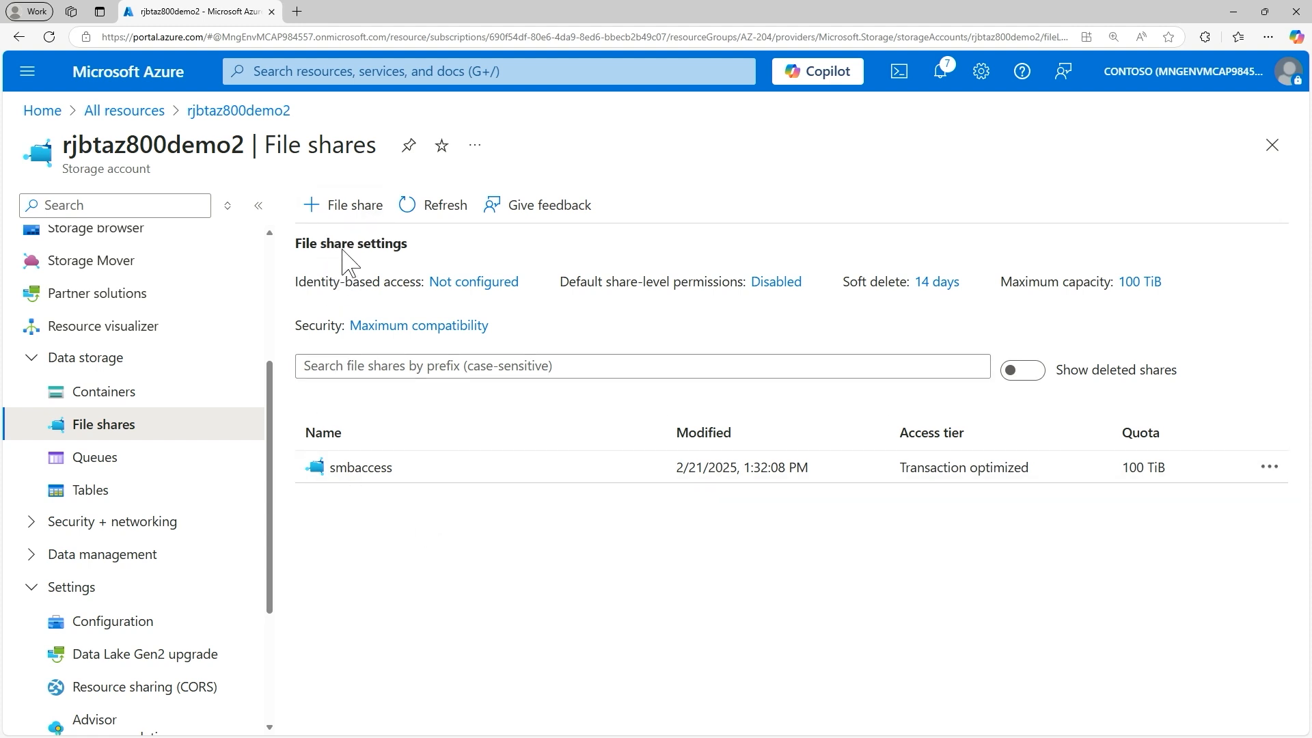
pyautogui.click(347, 205)
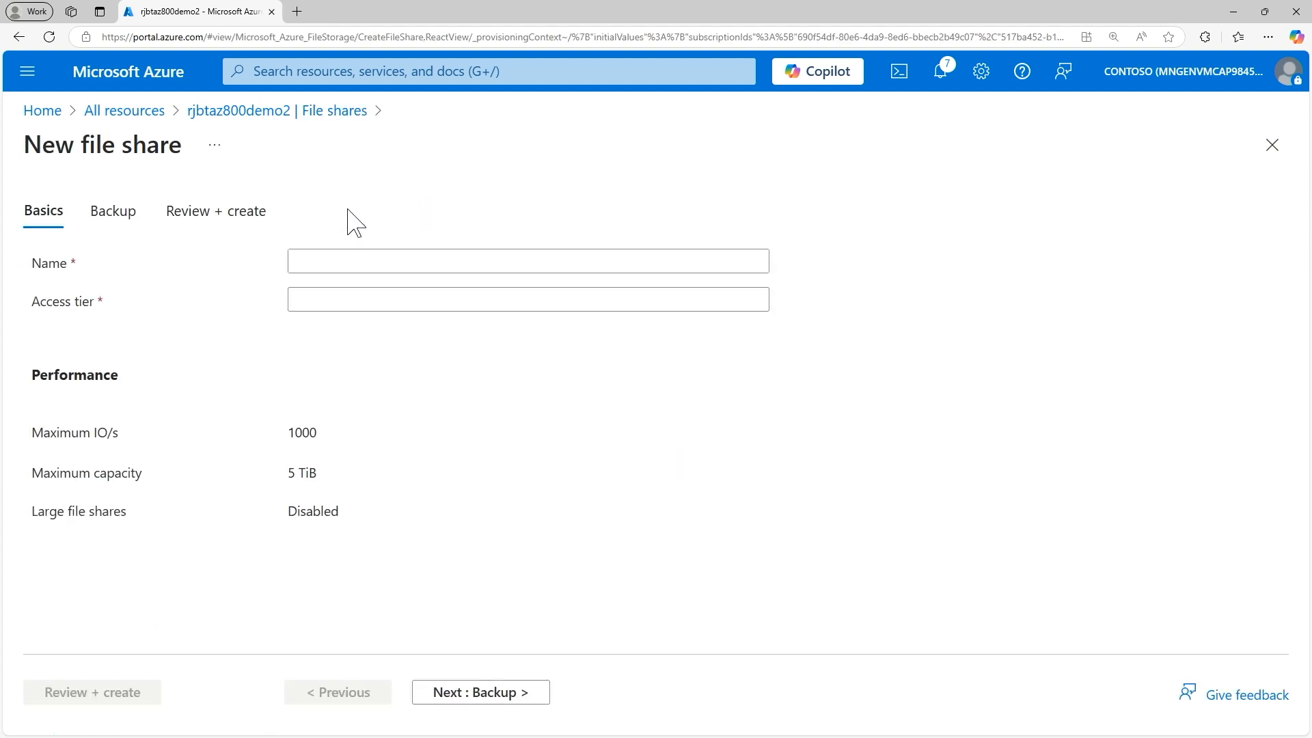
pyautogui.click(355, 257)
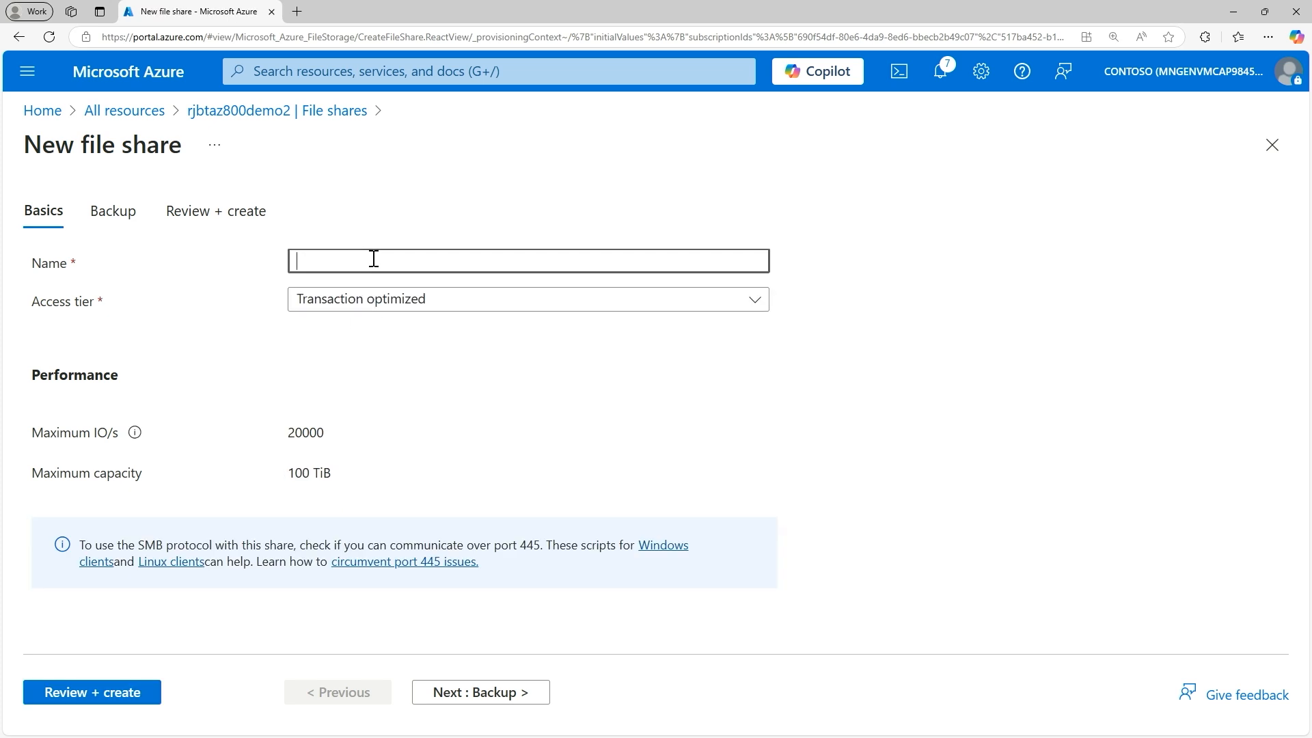
pyautogui.click(374, 259)
pyautogui.write('az-50')
pyautogui.click(143, 692)
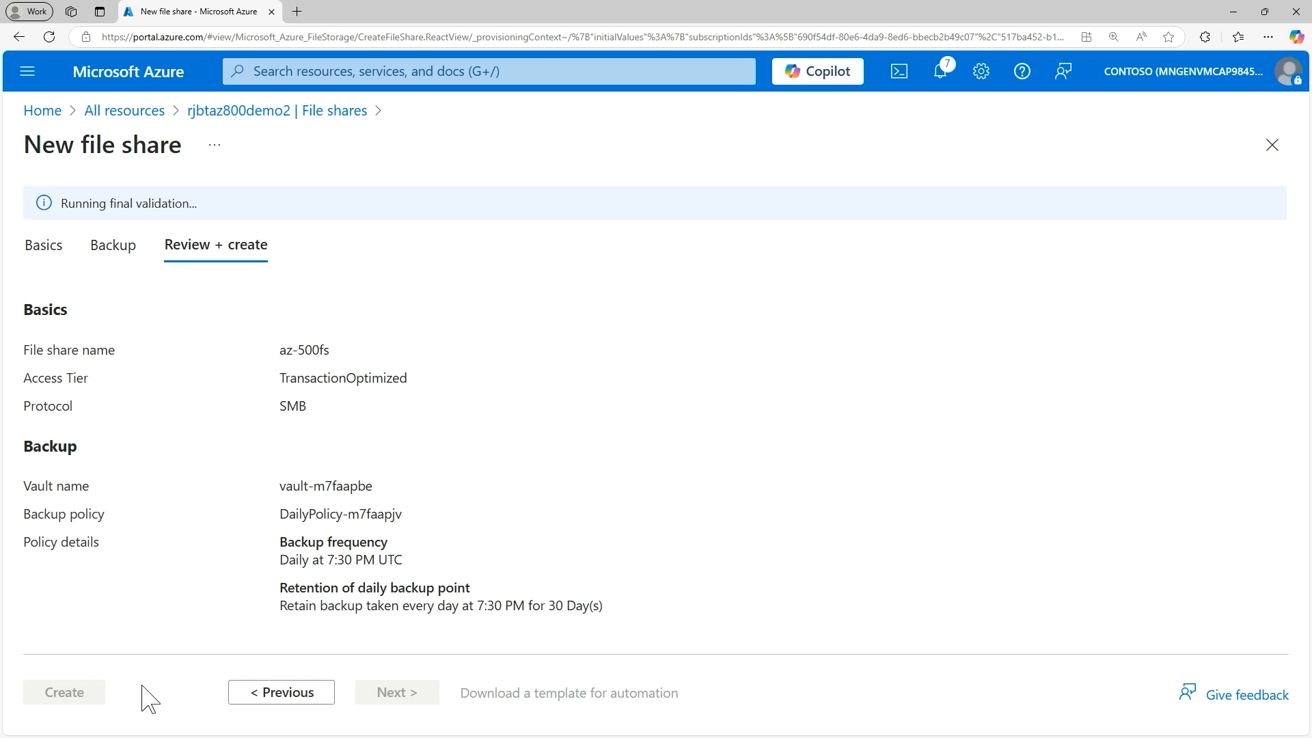
pyautogui.click(86, 698)
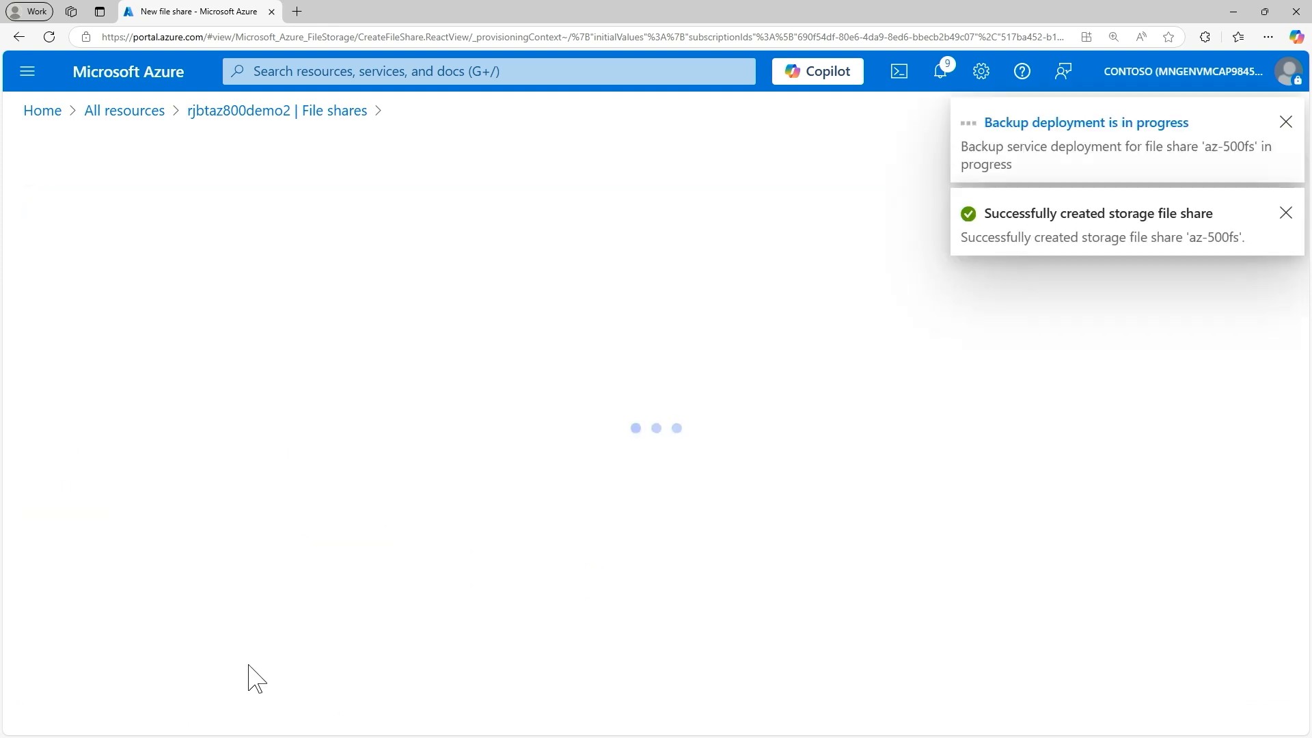
pyautogui.click(1286, 213)
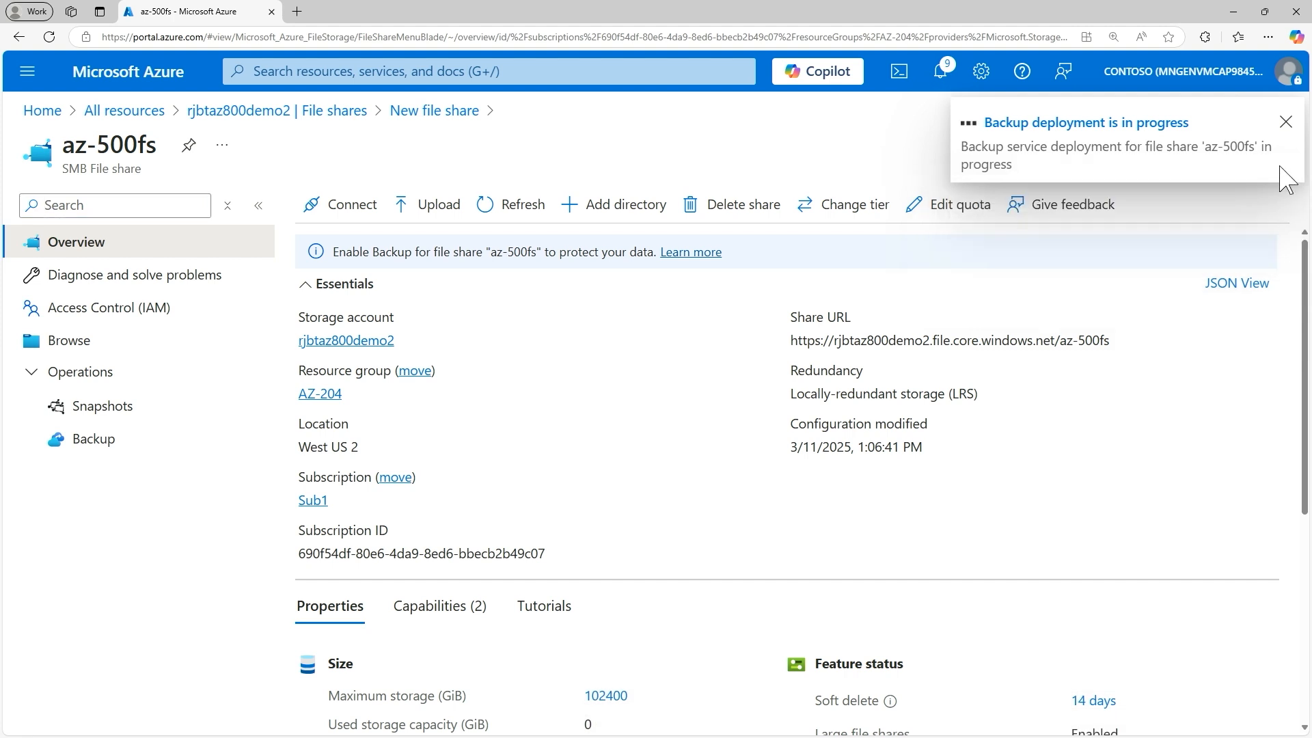
pyautogui.click(1289, 124)
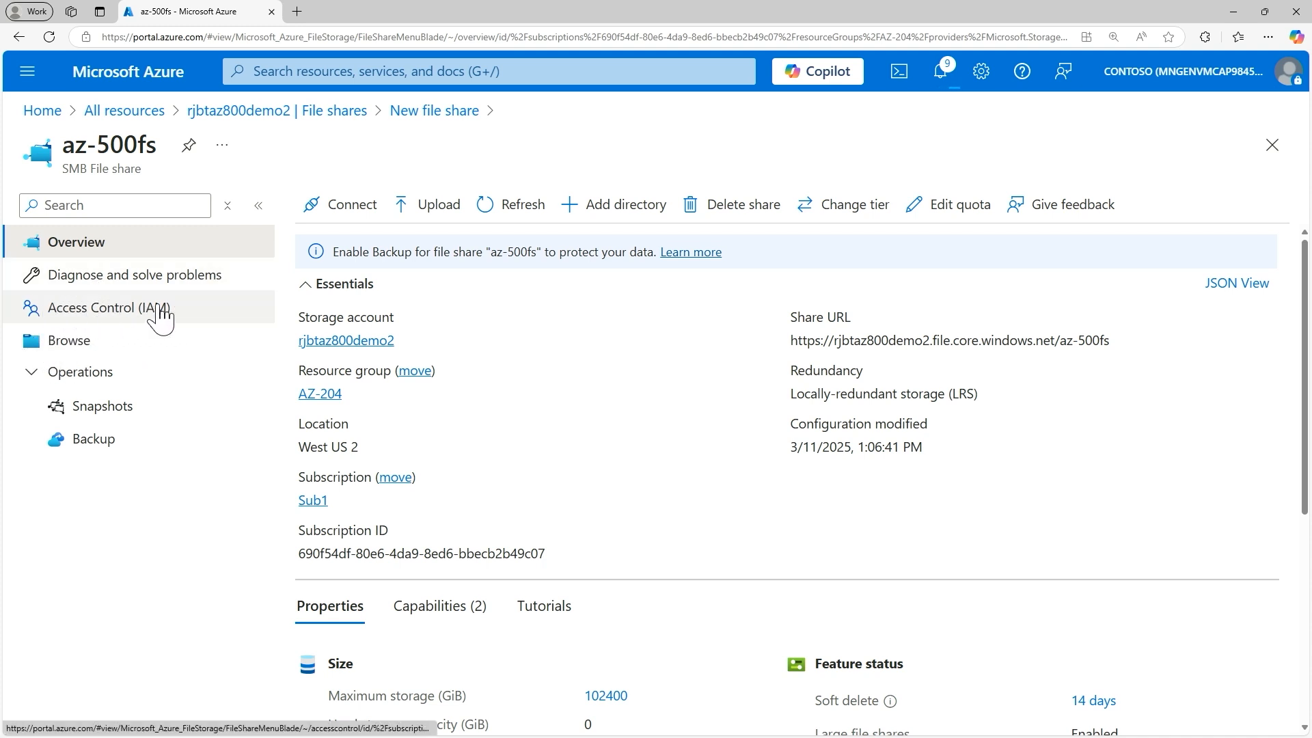
# Step: Review the Access Control (IAM) options of the az-500fs file share and return to the storage account's file share list
pyautogui.click(80, 314)
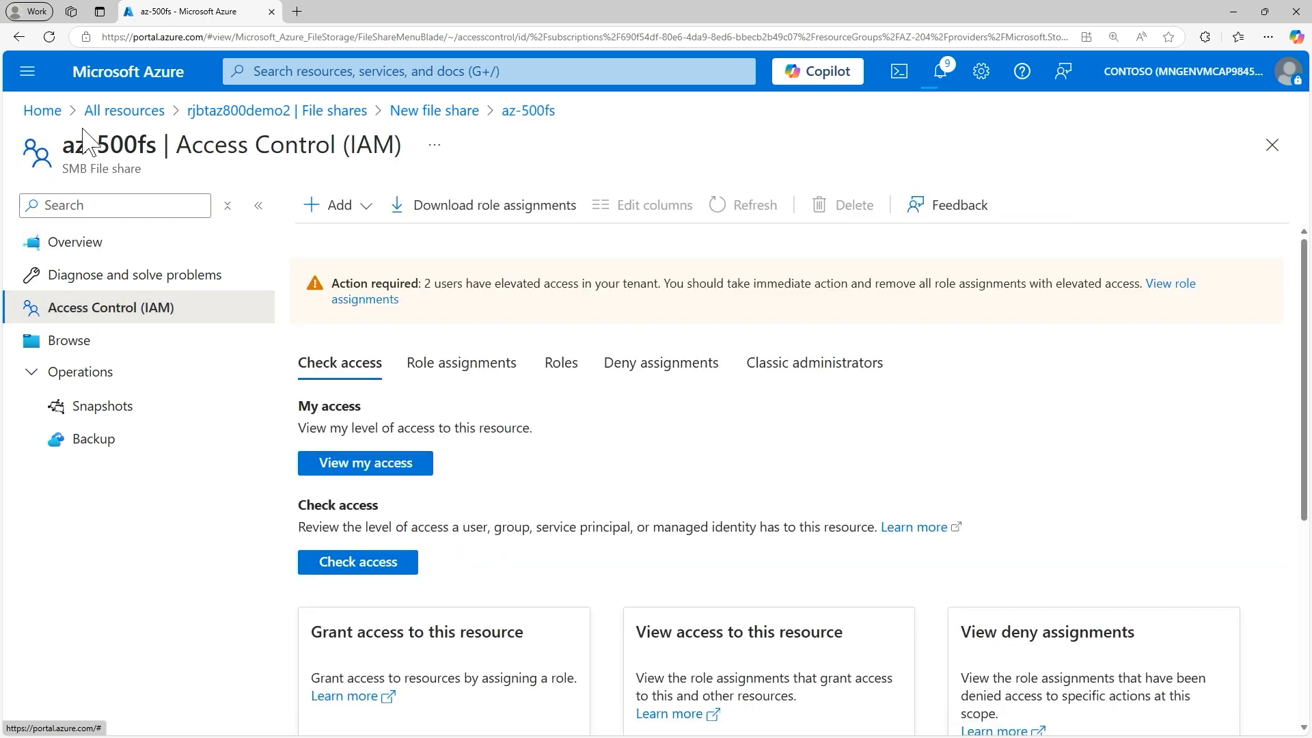
pyautogui.moveTo(76, 149); pyautogui.dragTo(165, 161)
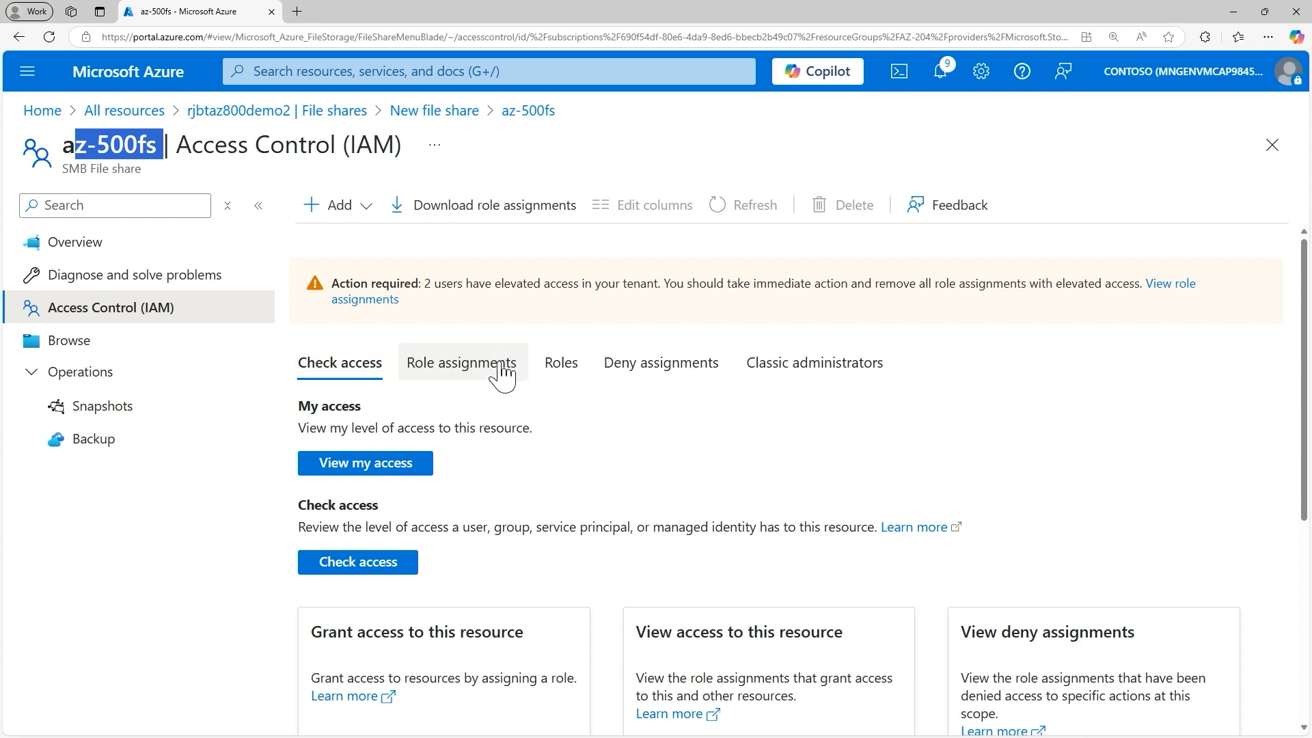
pyautogui.scroll(-3, 410, 403)
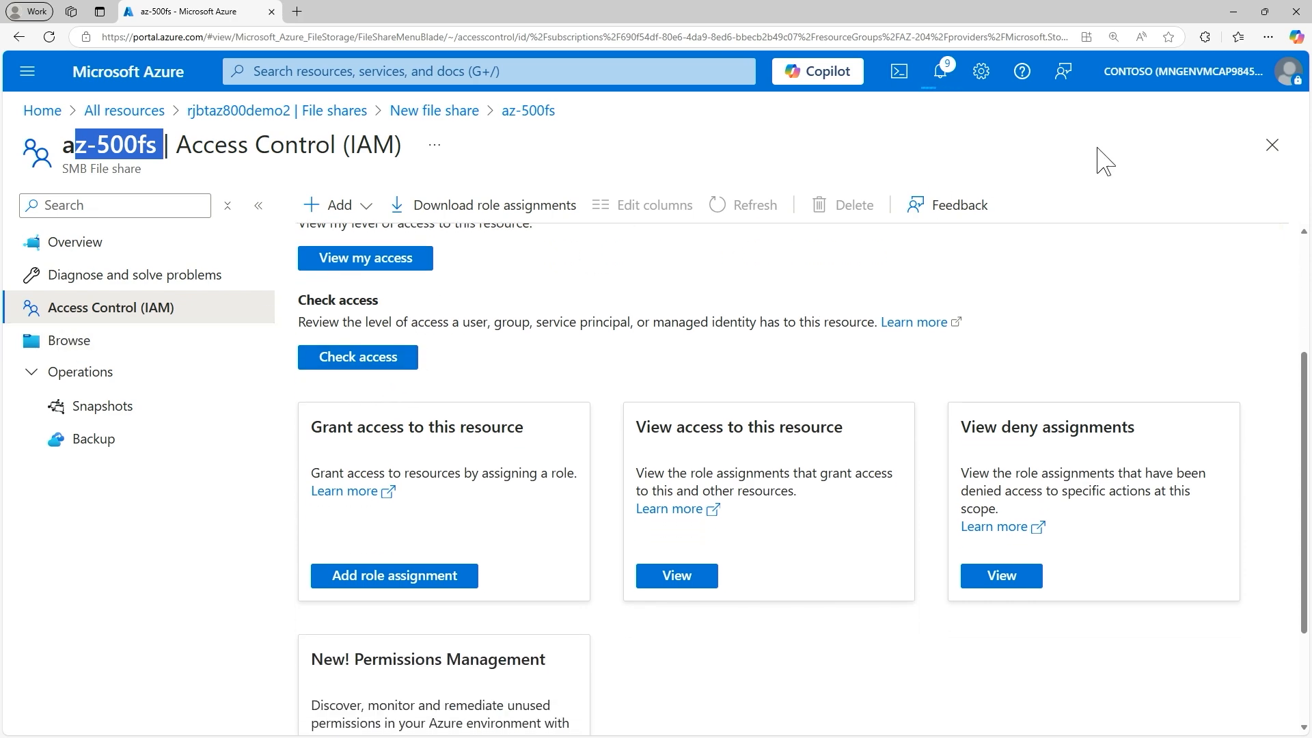
pyautogui.click(1272, 146)
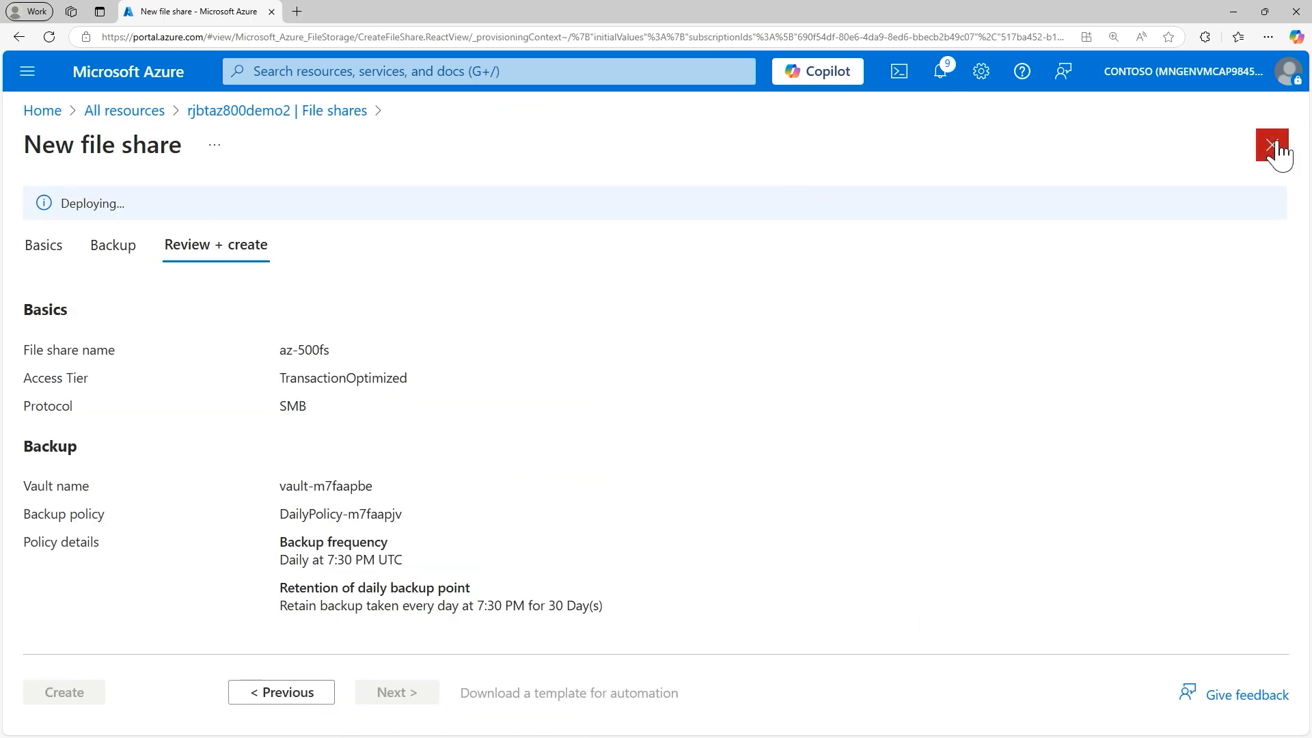
pyautogui.click(1272, 145)
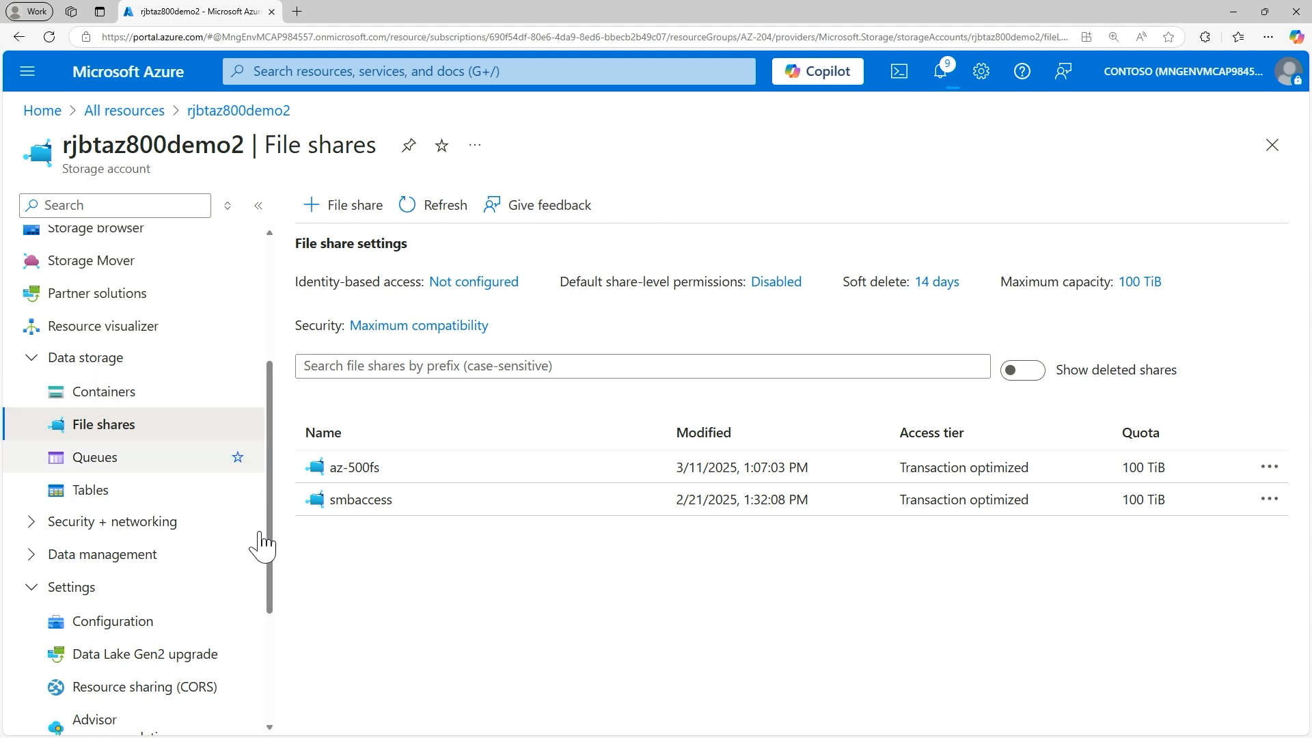
# Step: Review the Read-only and Delete lock types for a new storage account lock, cancel adding it and close the browser
pyautogui.scroll(-3, 188, 540)
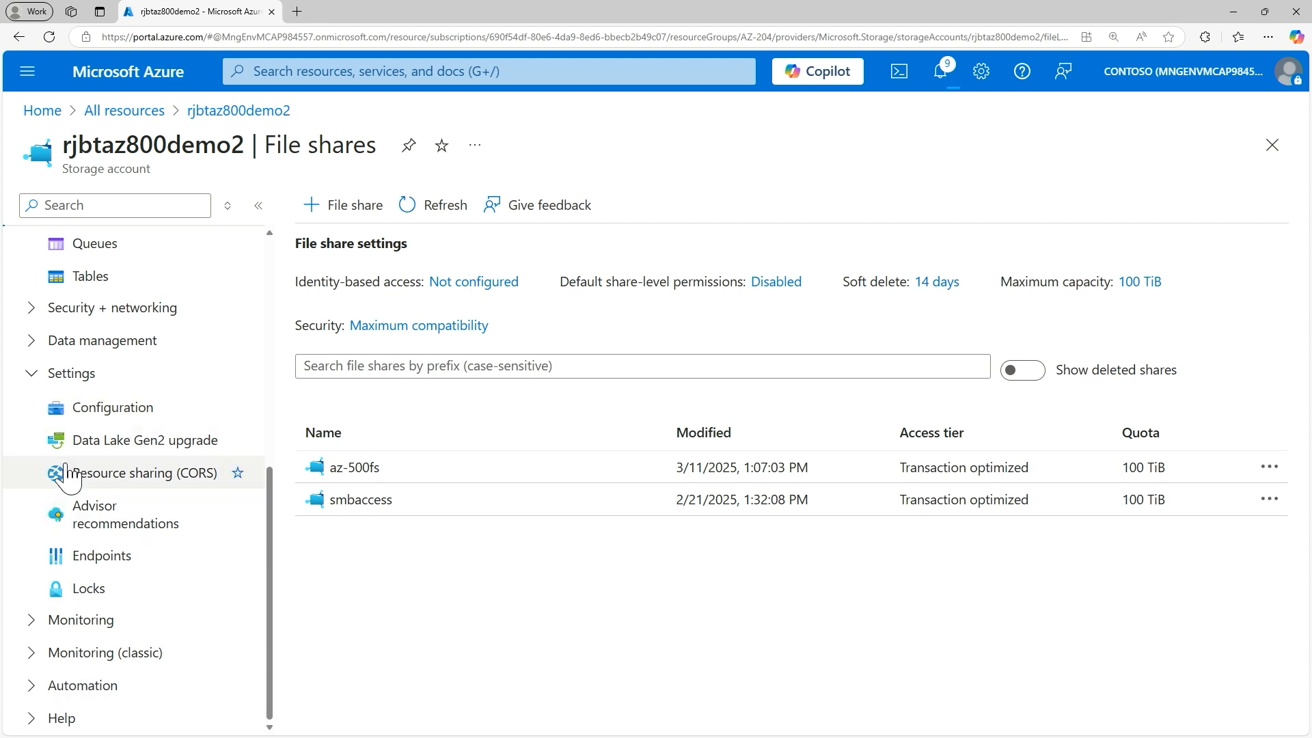
pyautogui.click(89, 598)
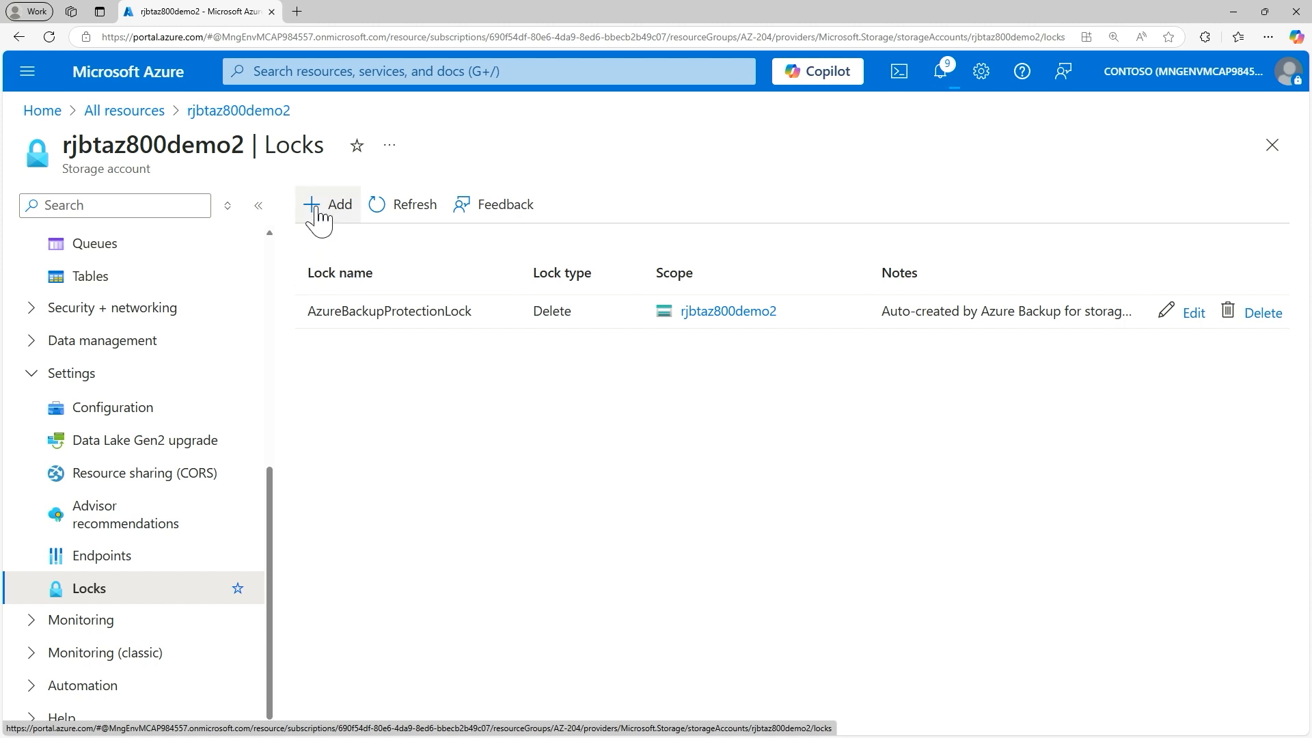
pyautogui.click(321, 205)
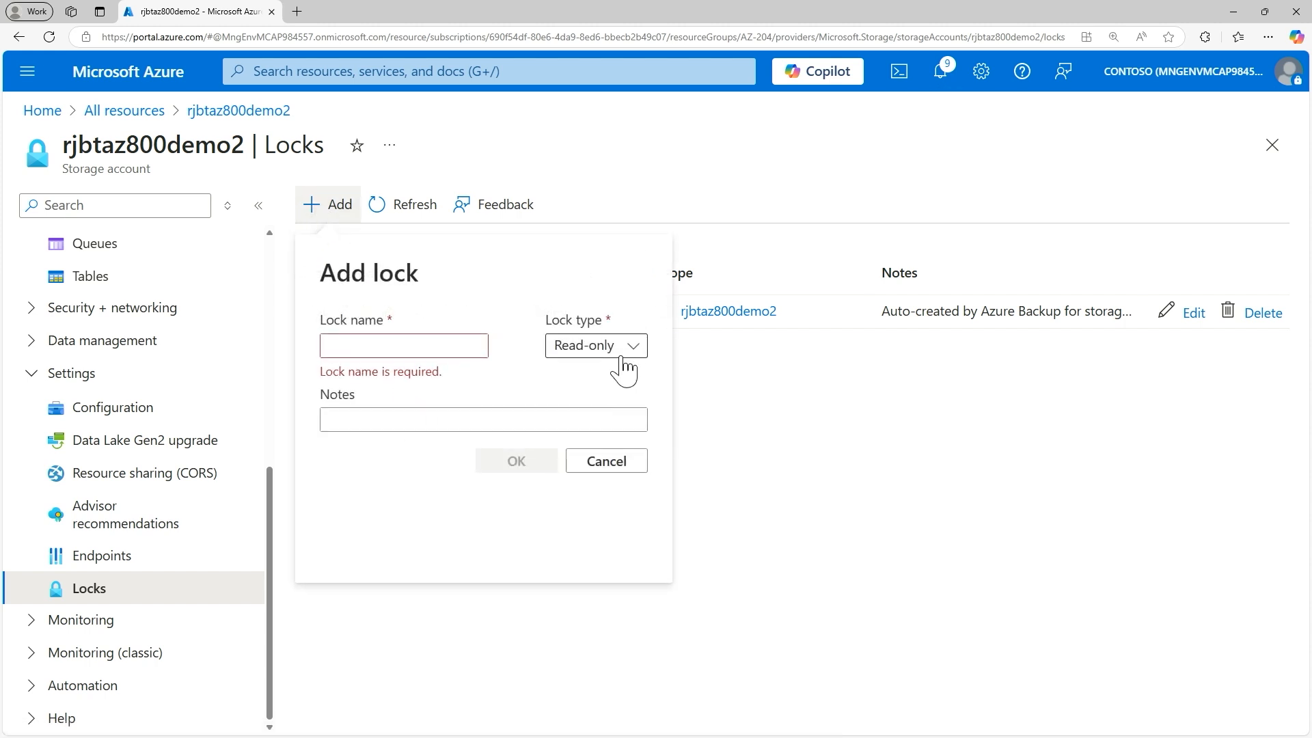
pyautogui.click(619, 355)
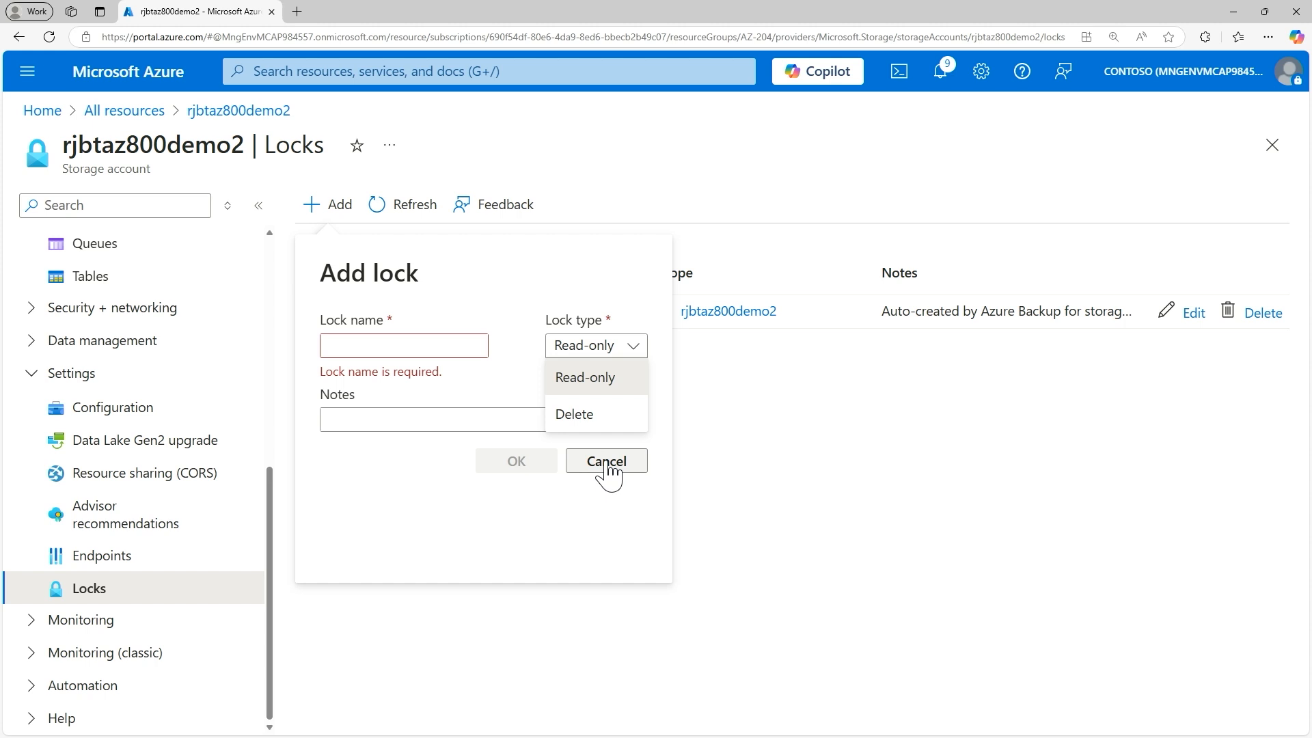
pyautogui.click(605, 465)
pyautogui.click(606, 465)
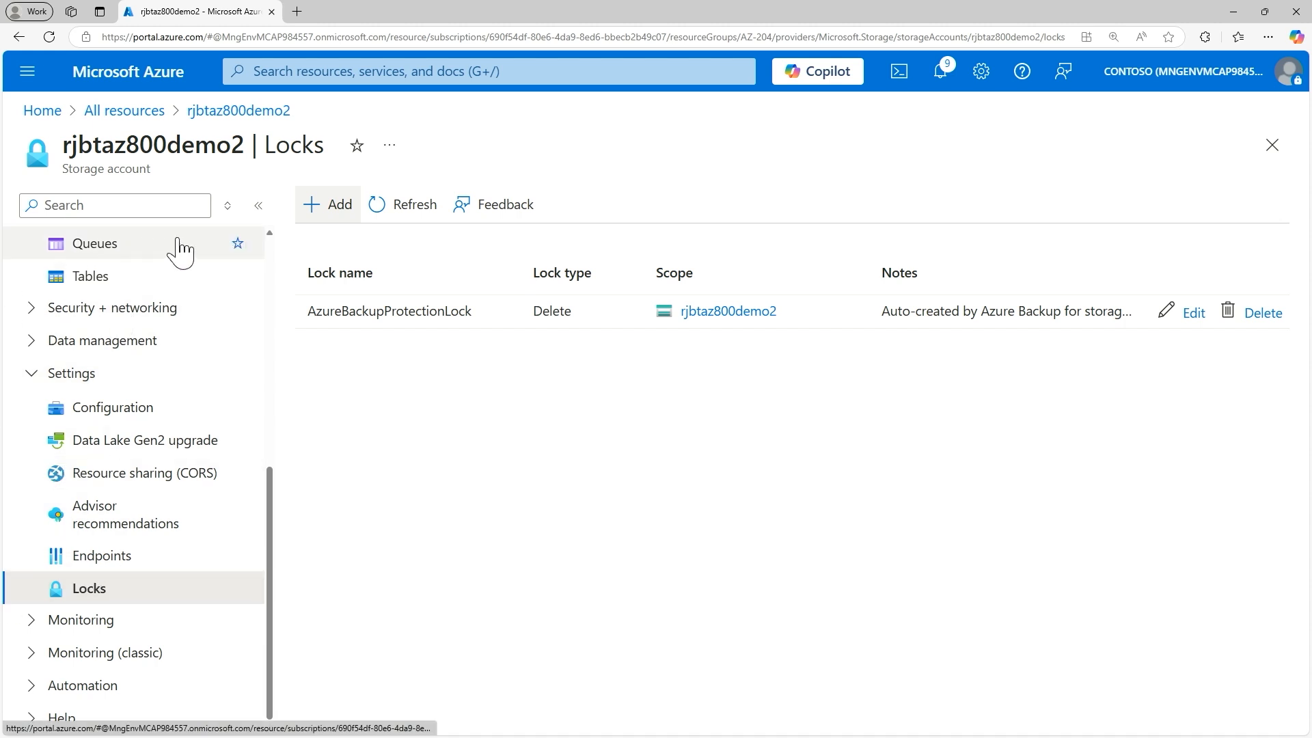
pyautogui.click(1295, 10)
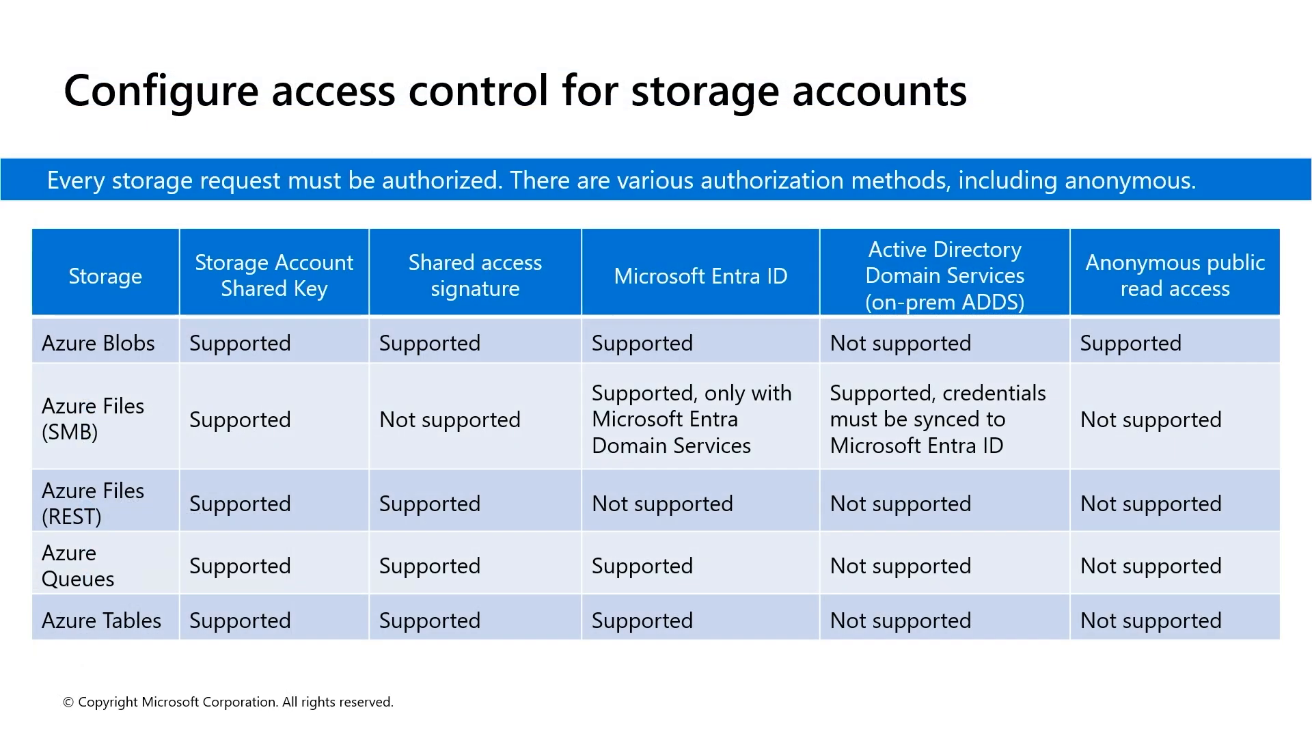